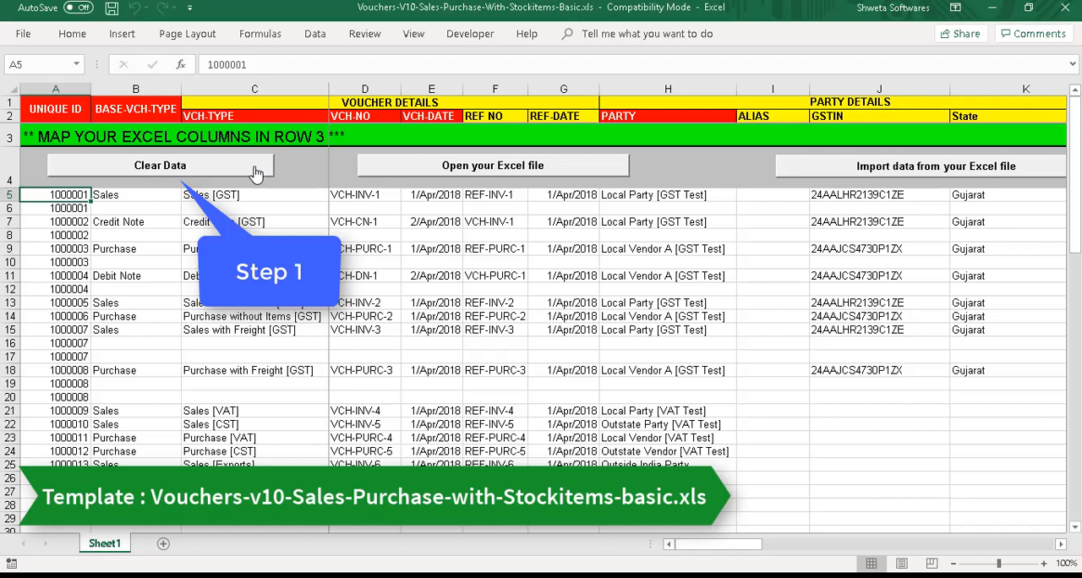
Clear the sample data from the template sheet, confirming the removal, and open the My-Sales-data.xls workbook from the MyTemplates folder.
{"action": "left_click", "coordinate": [254, 172]}
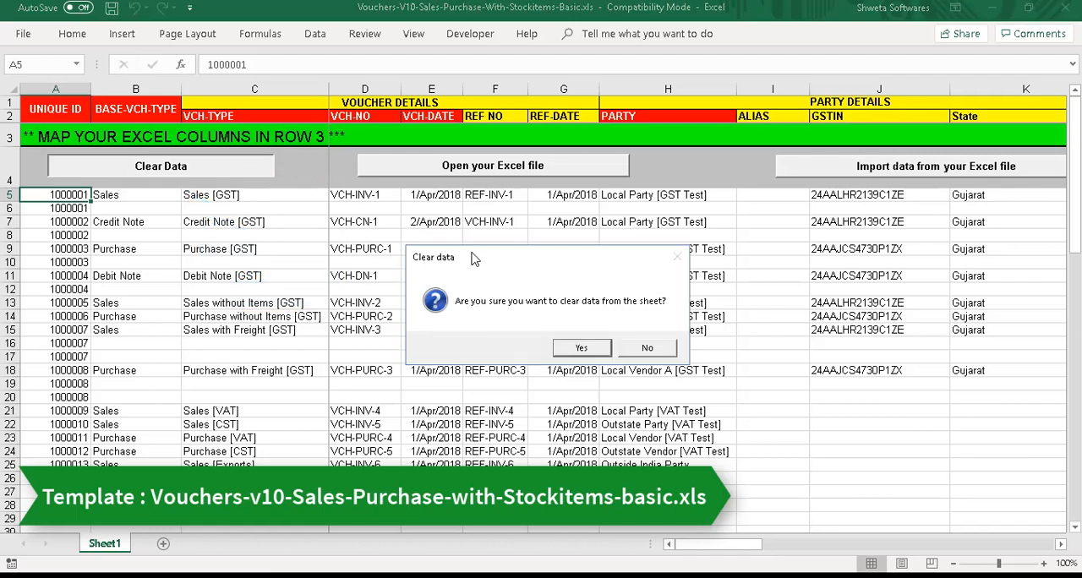
{"action": "left_click", "coordinate": [582, 348]}
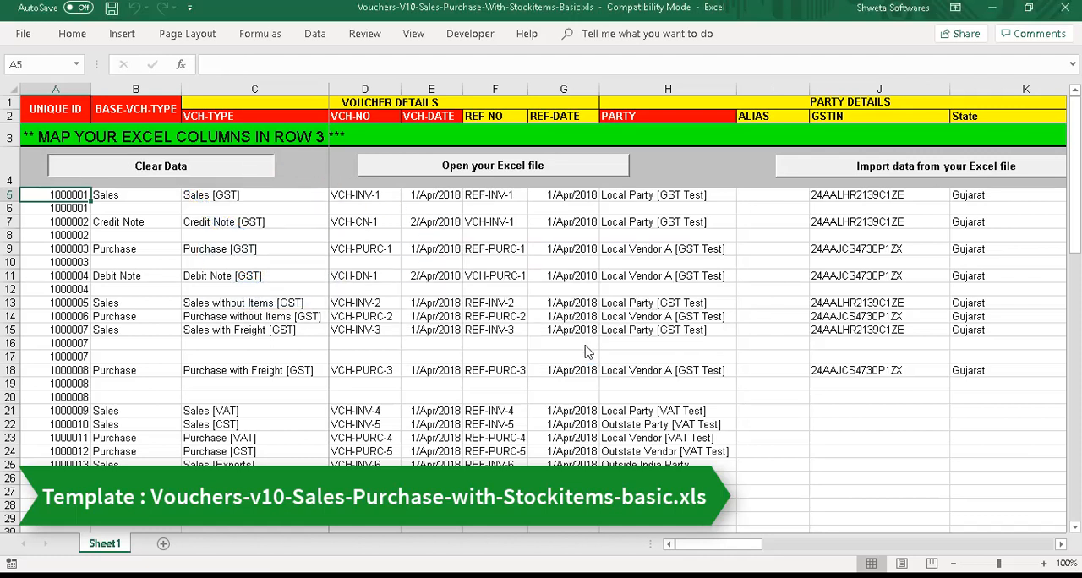
{"action": "left_click", "coordinate": [602, 177]}
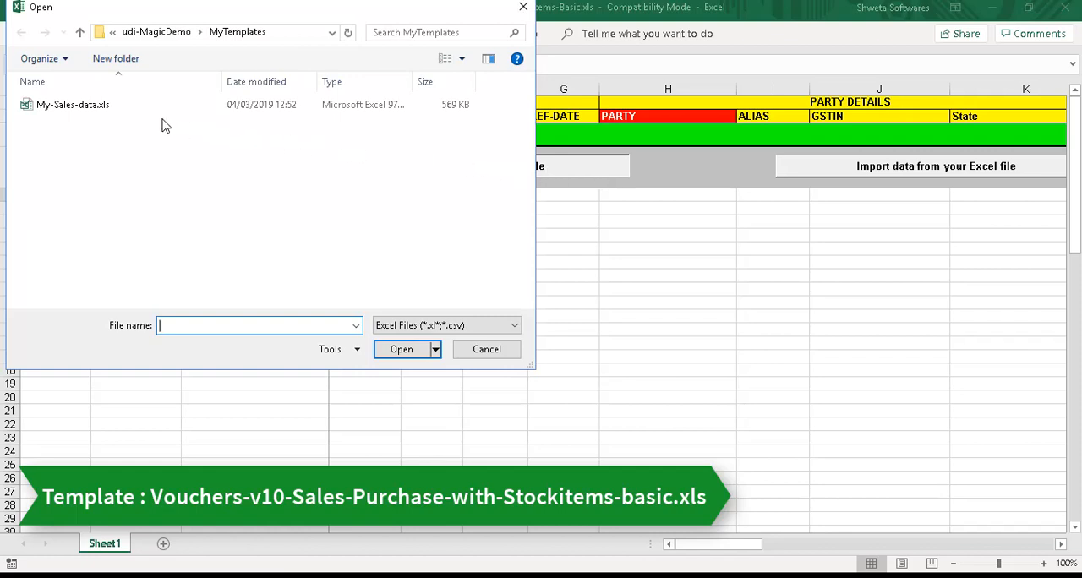
{"action": "left_click", "coordinate": [127, 114]}
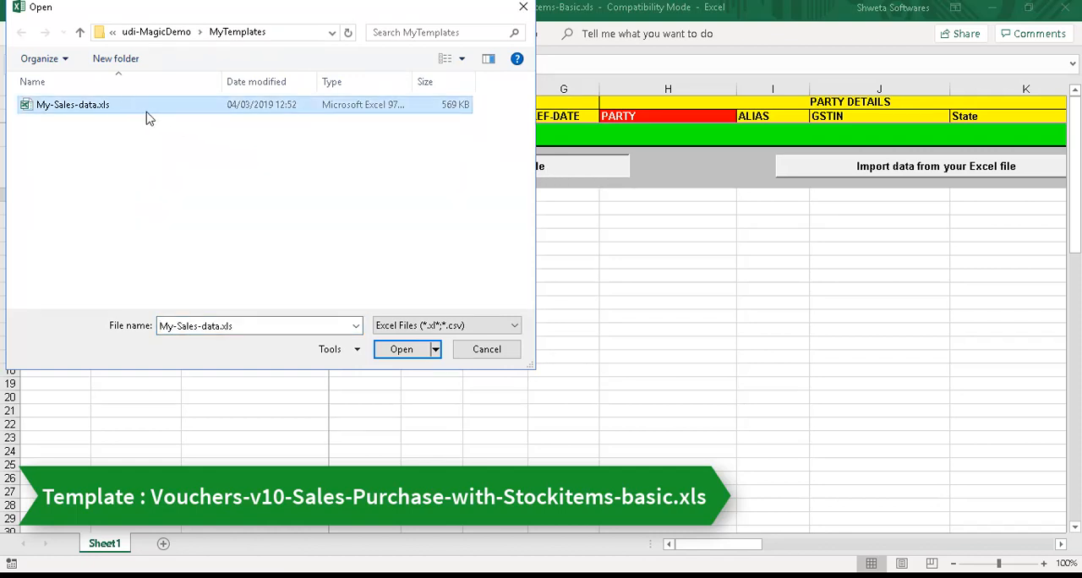
{"action": "left_click", "coordinate": [414, 350]}
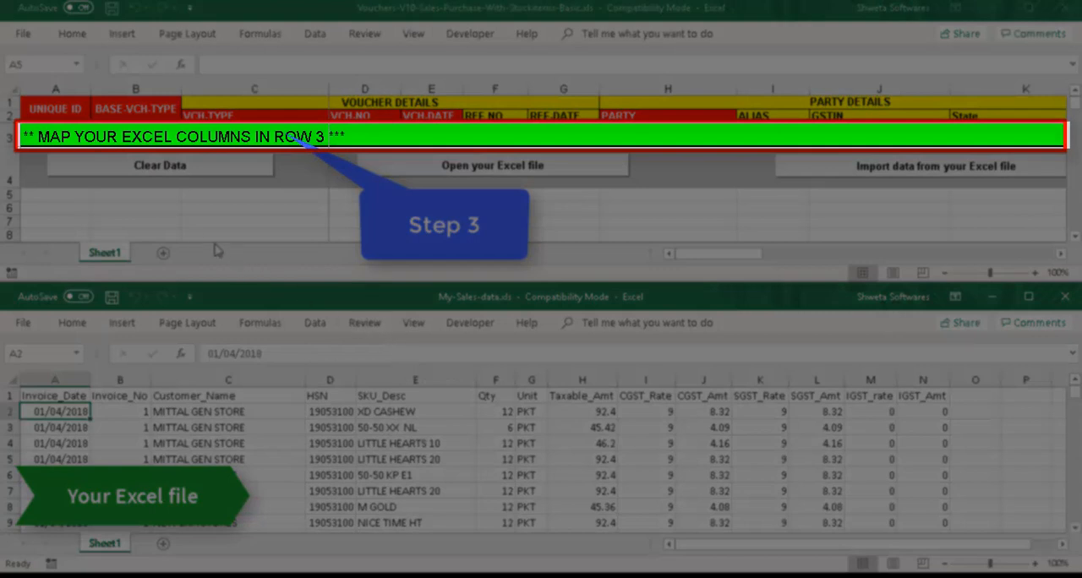
Map UNIQUE ID in row 3 of the vouchers template to source column B, the invoice number.
{"action": "left_click", "coordinate": [65, 137]}
{"action": "left_click", "coordinate": [64, 136]}
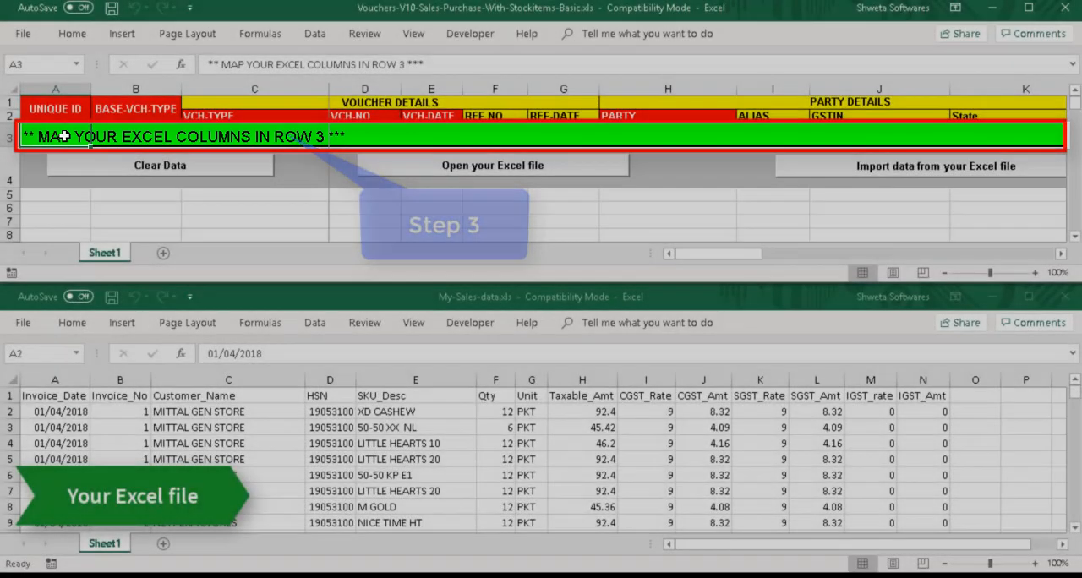
{"action": "type", "text": "B"}
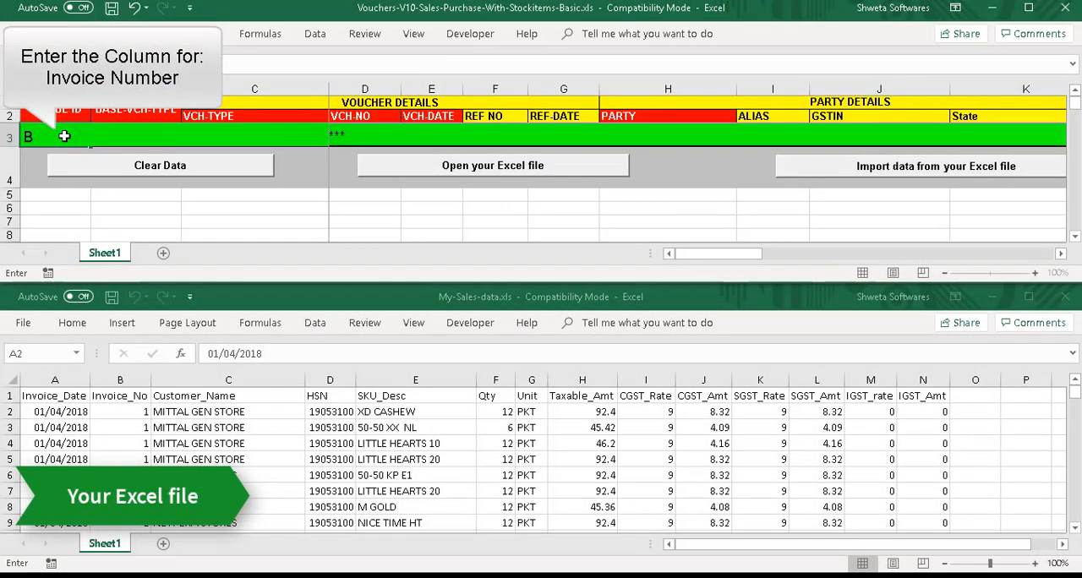
{"action": "key", "text": "Tab"}
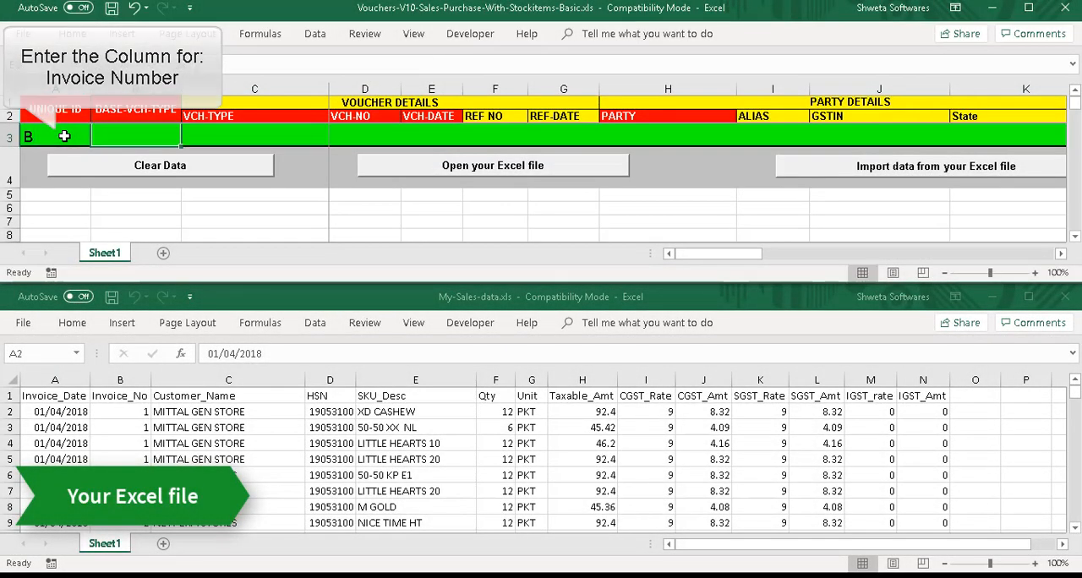
Set both BASE-VCH-TYPE and VCH-TYPE in row 3 to the fixed text "Sales", including the double quotes.
{"action": "type", "text": "\"Sales\""}
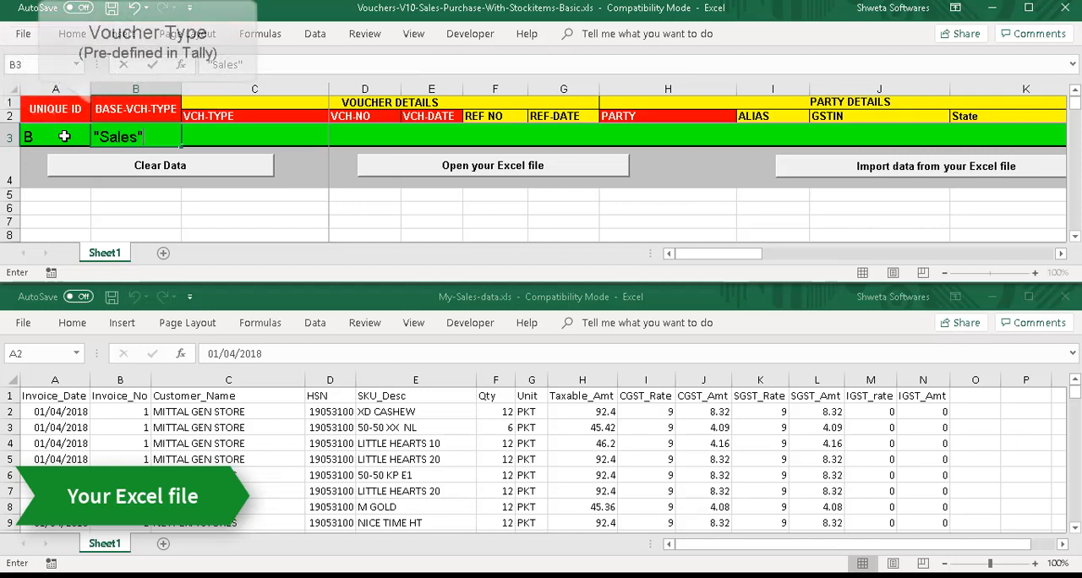
{"action": "key", "text": "Tab"}
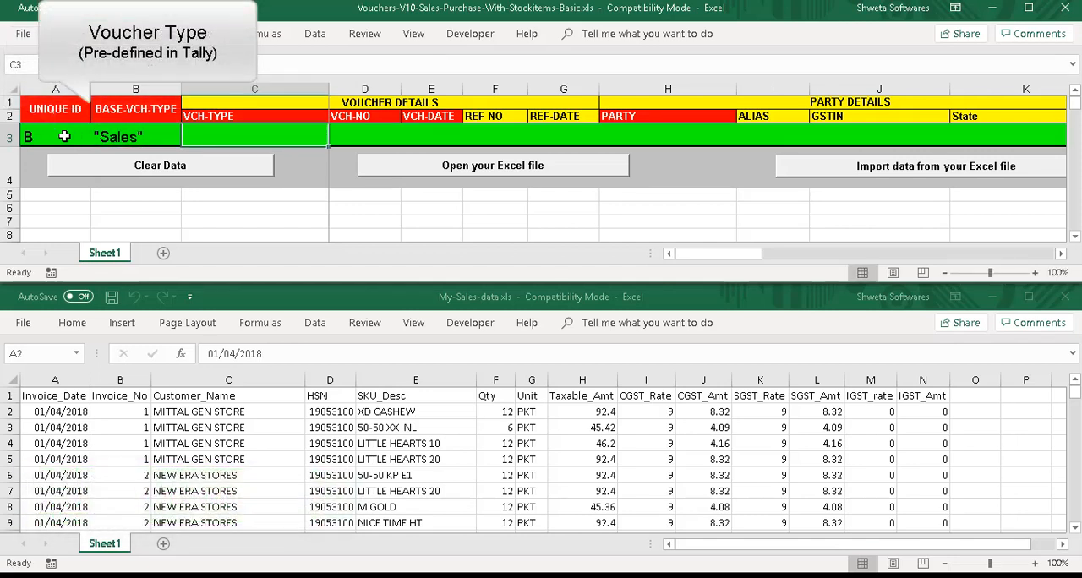
{"action": "type", "text": "\"S"}
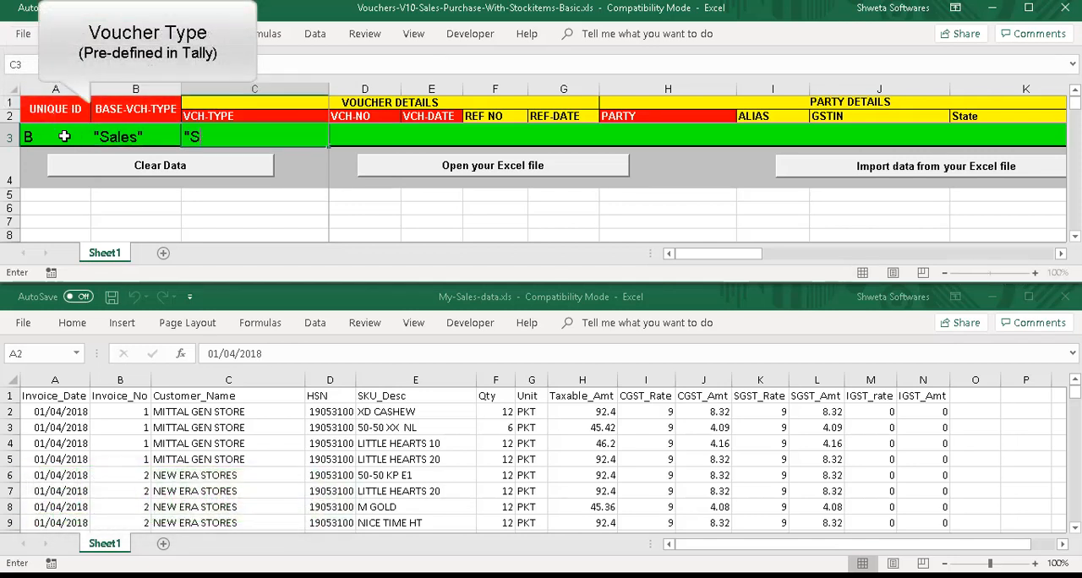
{"action": "type", "text": "ales\""}
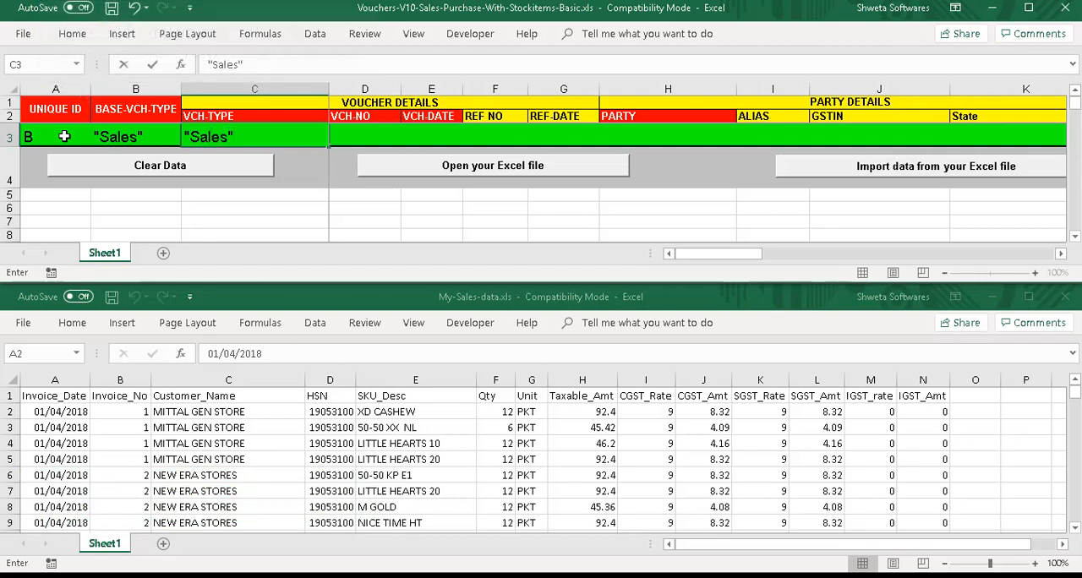
{"action": "key", "text": "Tab"}
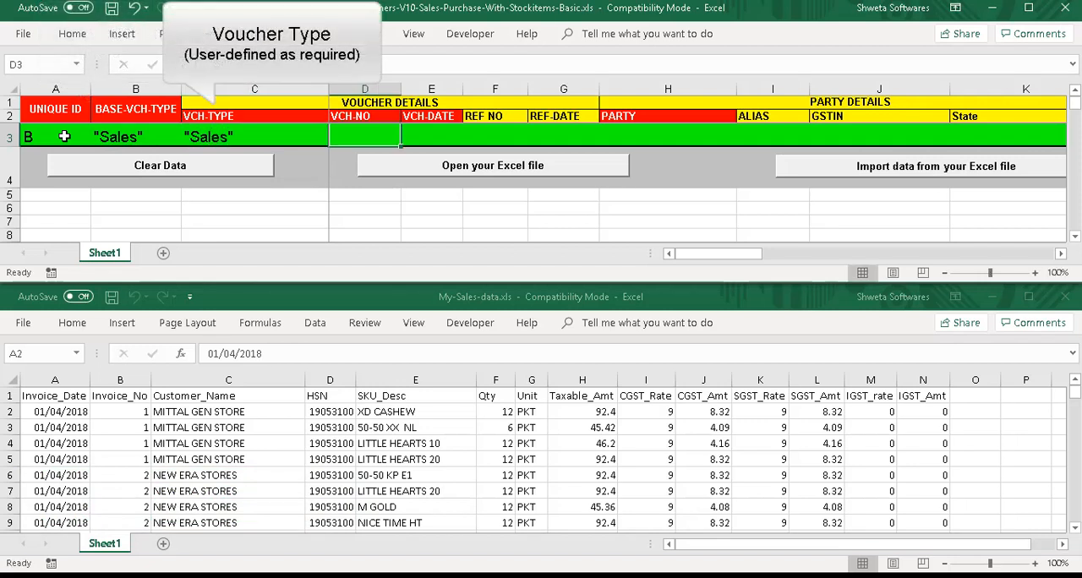
Map VCH-NO to source column B and VCH-DATE to source column A in row 3.
{"action": "type", "text": "B"}
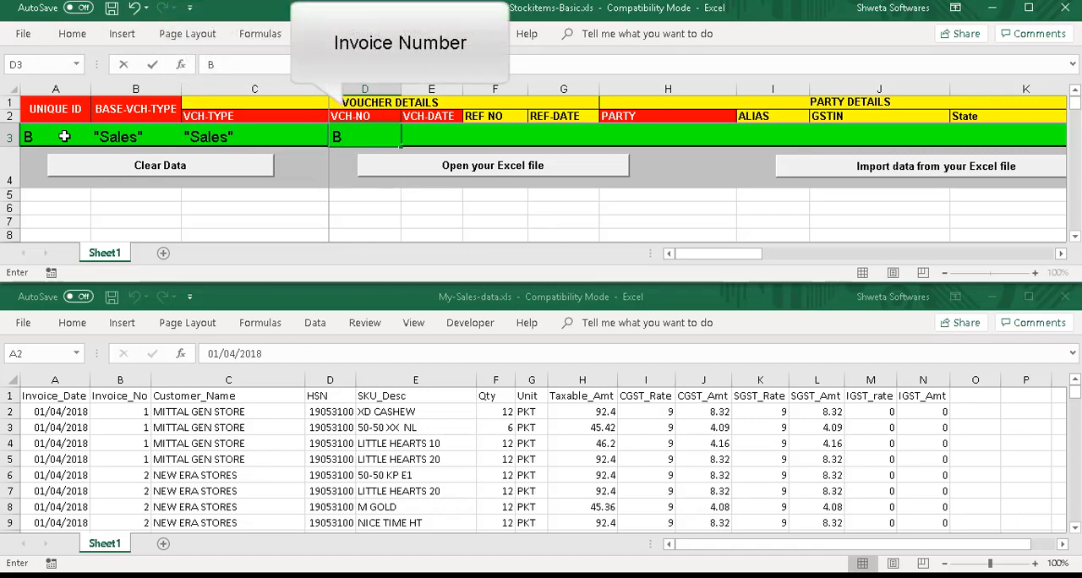
{"action": "key", "text": "Tab"}
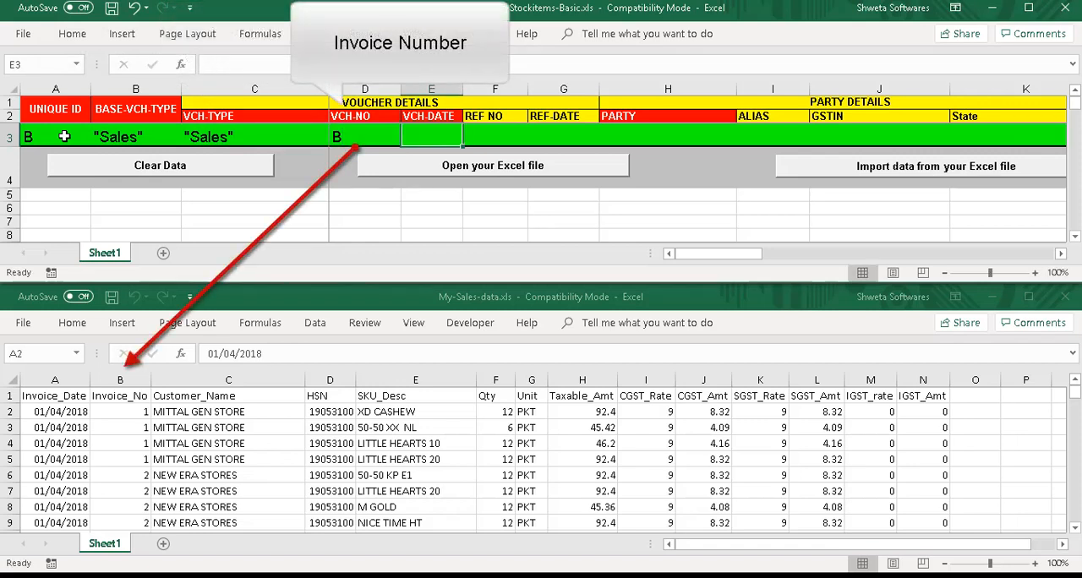
{"action": "type", "text": "A"}
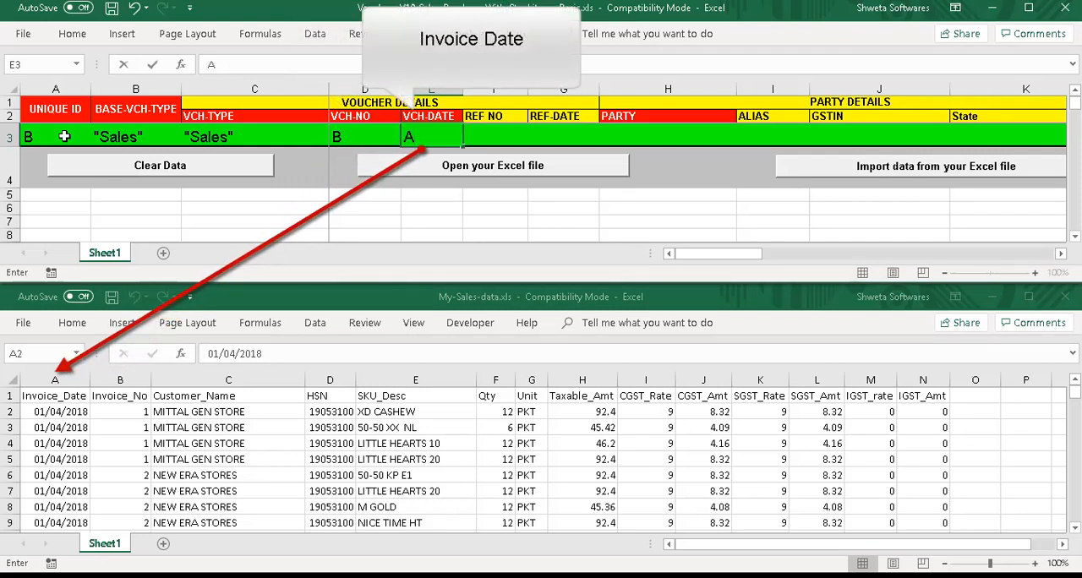
{"action": "key", "text": "Tab"}
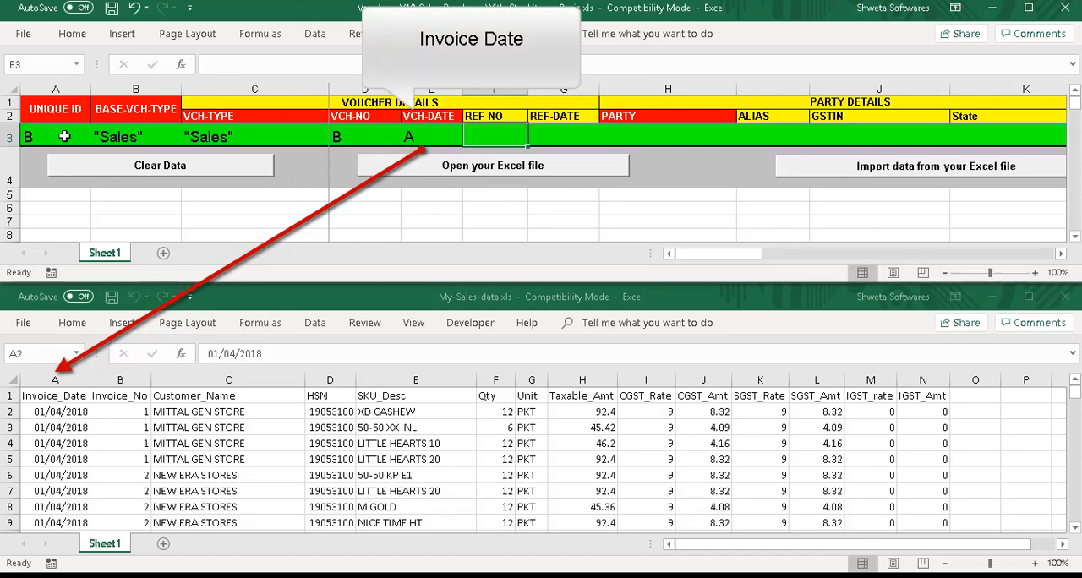
Leave the reference fields blank, map PARTY to source column C, and set State to the quoted fixed text "Gujarat" in row 3.
{"action": "key", "text": "Tab"}
{"action": "key", "text": "Tab"}
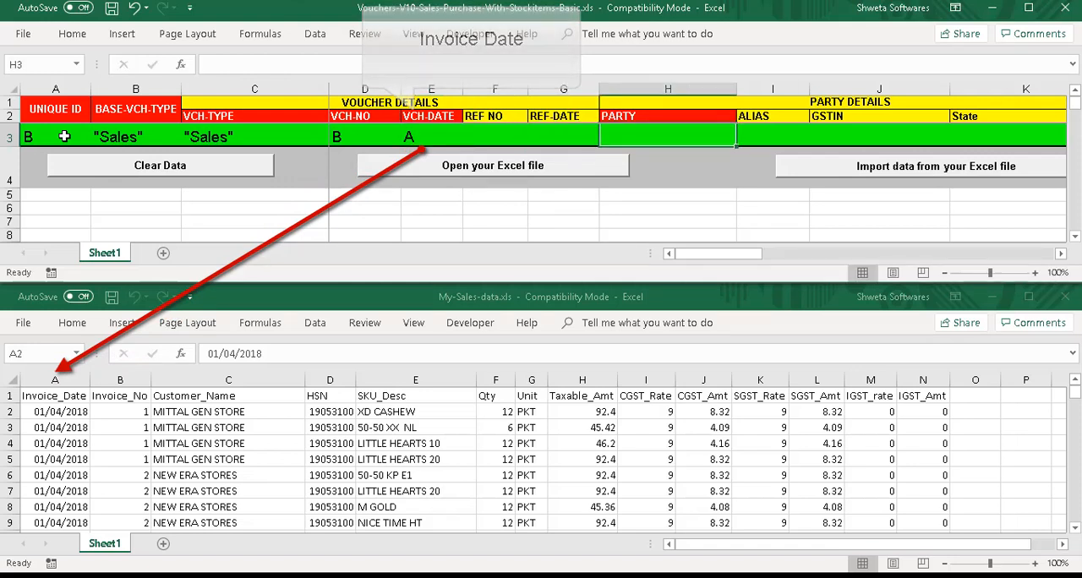
{"action": "type", "text": "C"}
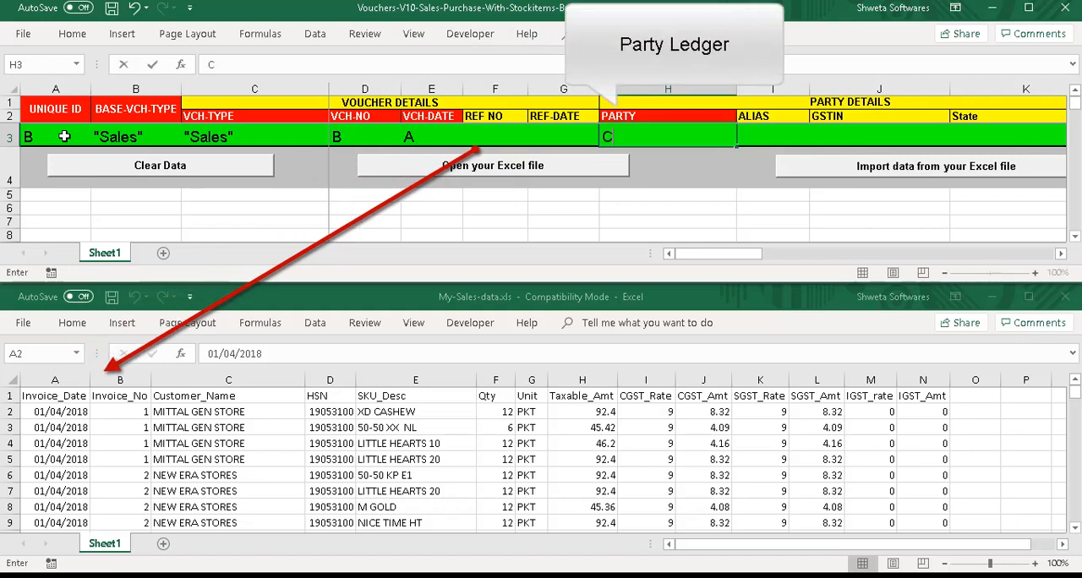
{"action": "key", "text": "Tab"}
{"action": "key", "text": "Tab"}
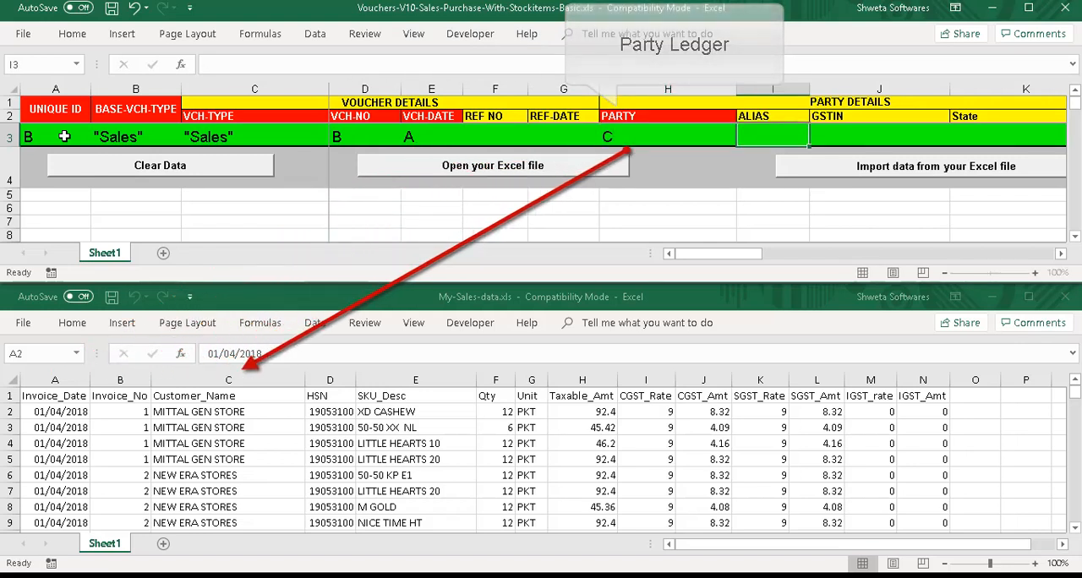
{"action": "key", "text": "Tab"}
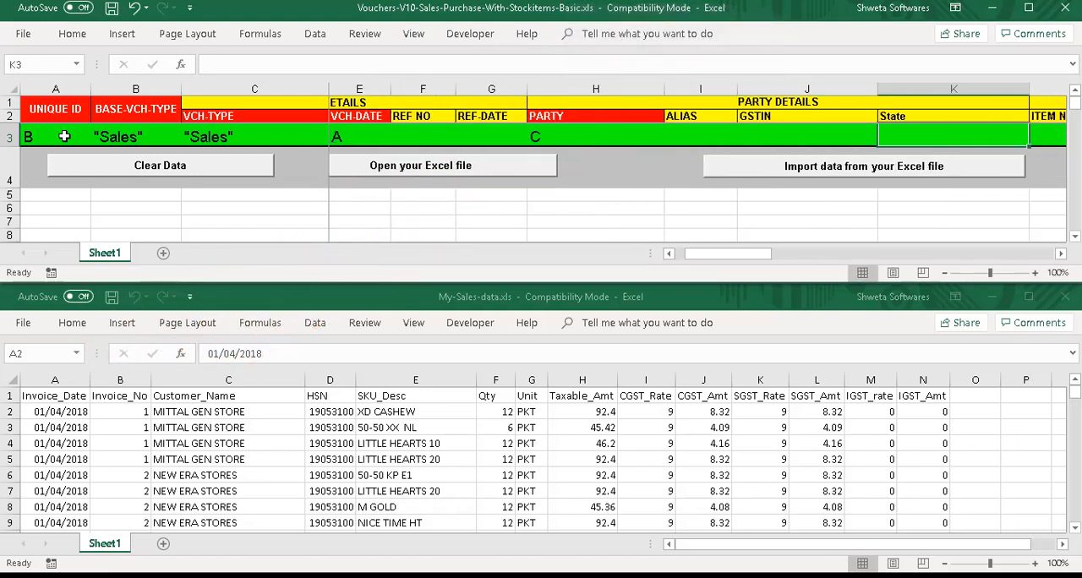
{"action": "type", "text": "\"G"}
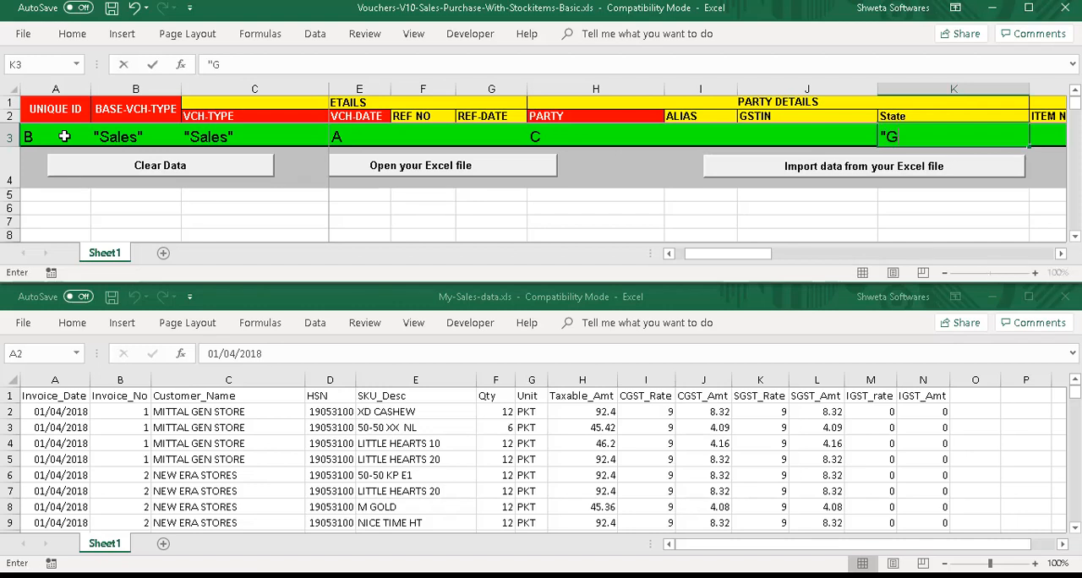
{"action": "type", "text": "ujarat\""}
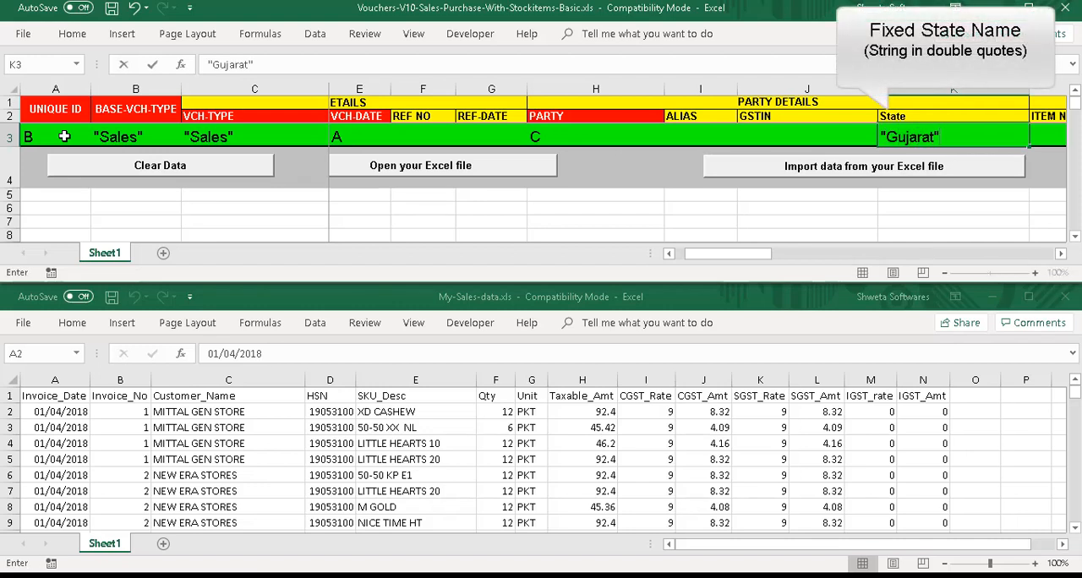
{"action": "key", "text": "Tab"}
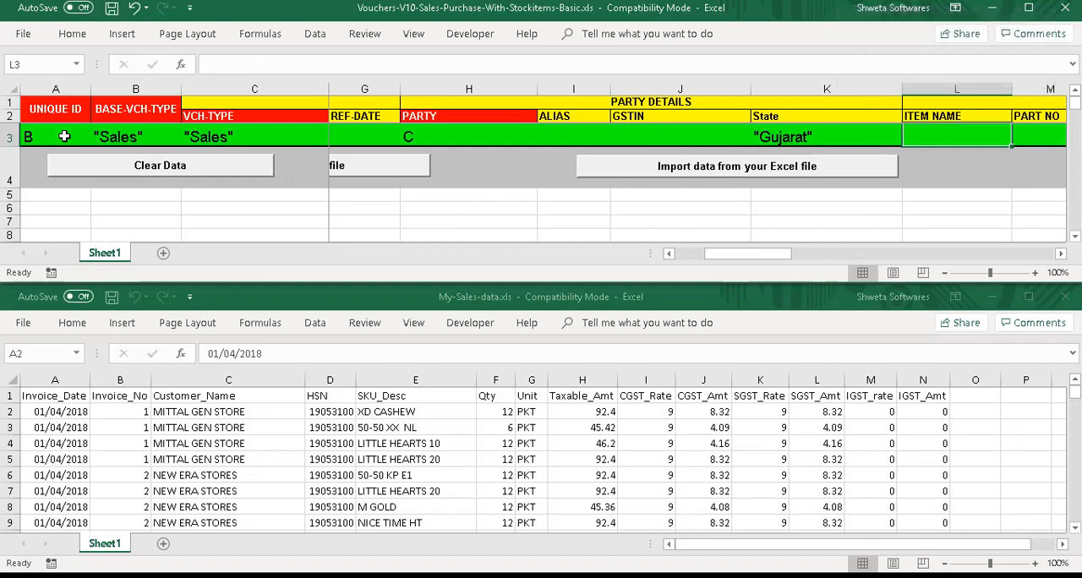
Map ITEM NAME to source column E and HSN Code to source column D in row 3, leaving PART NO blank.
{"action": "type", "text": "E"}
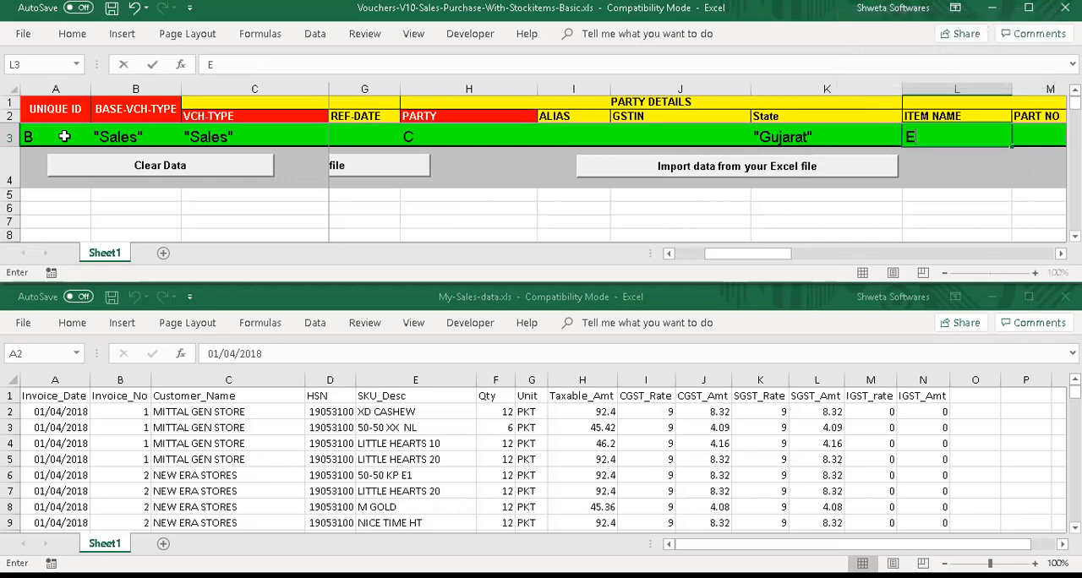
{"action": "key", "text": "Tab"}
{"action": "key", "text": "Tab"}
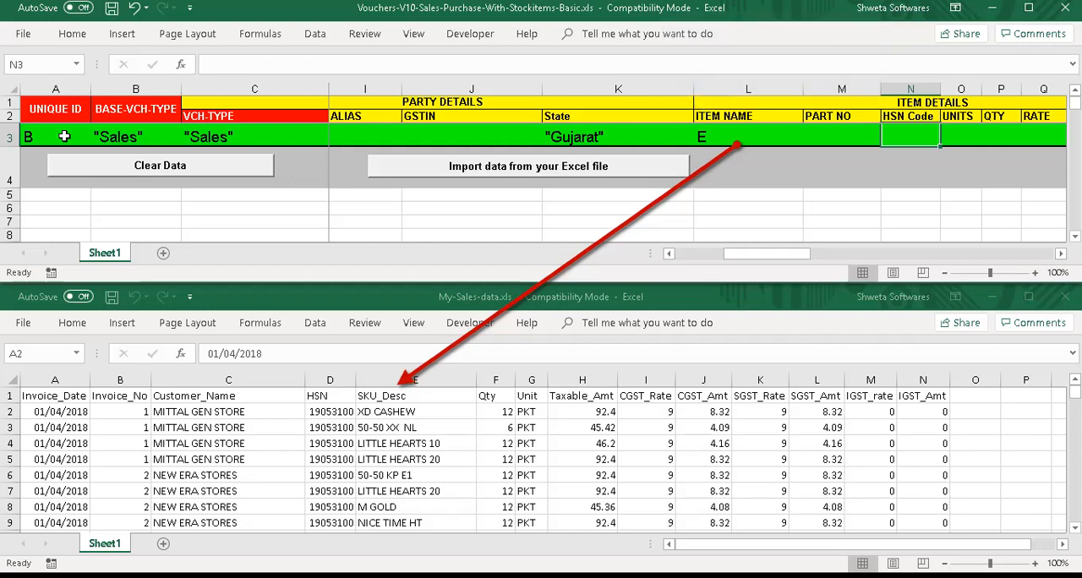
{"action": "type", "text": "D"}
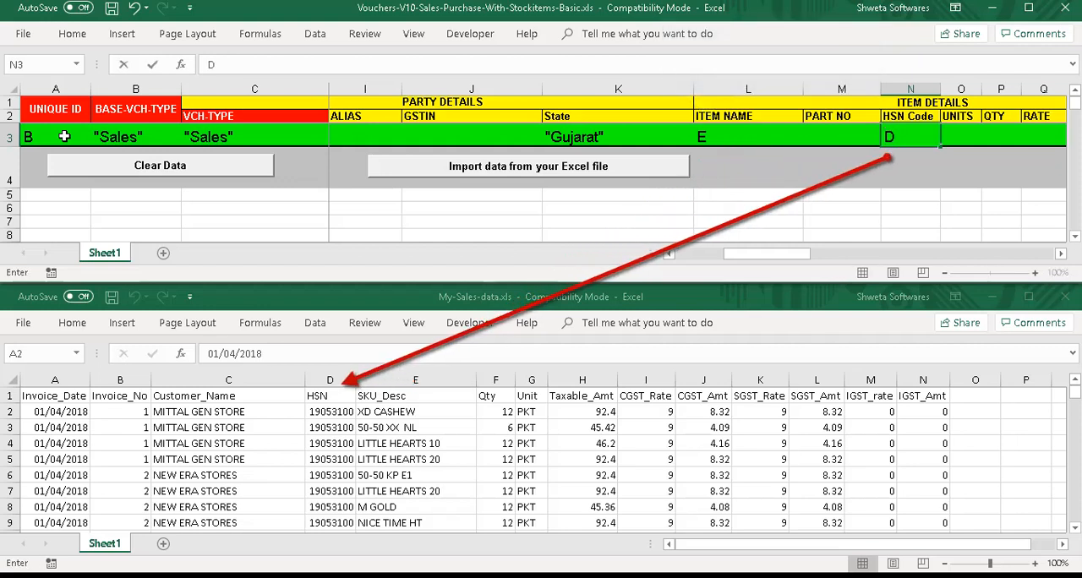
{"action": "key", "text": "Tab"}
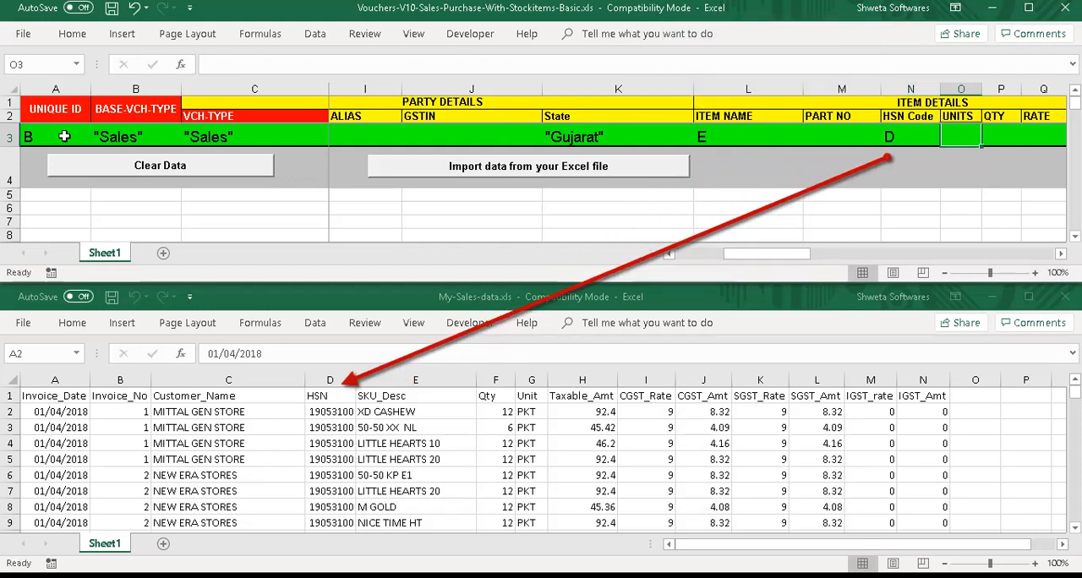
Map UNITS to source column G and QTY to source column F in row 3.
{"action": "type", "text": "G"}
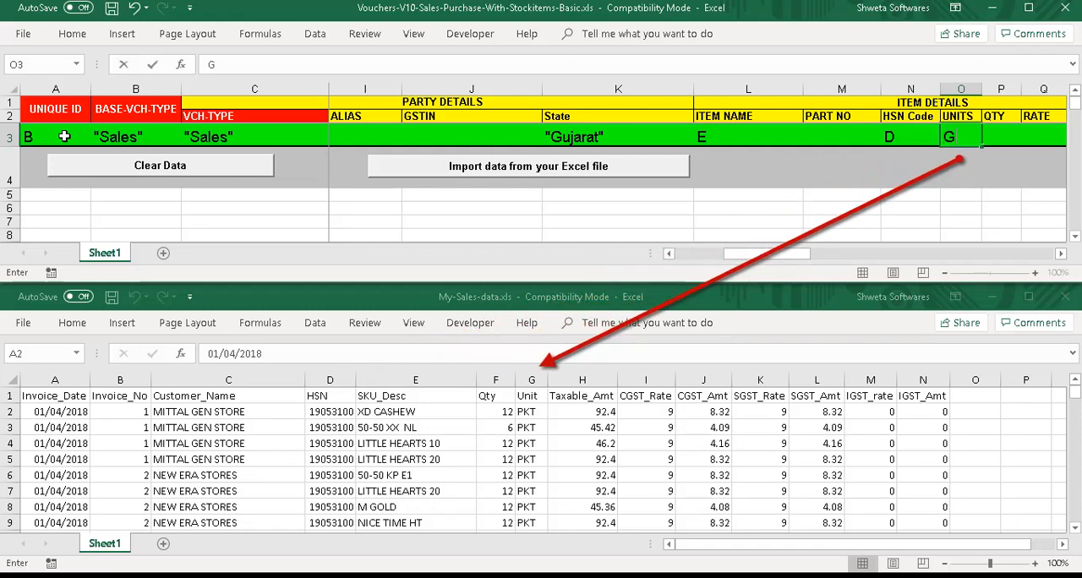
{"action": "key", "text": "Tab"}
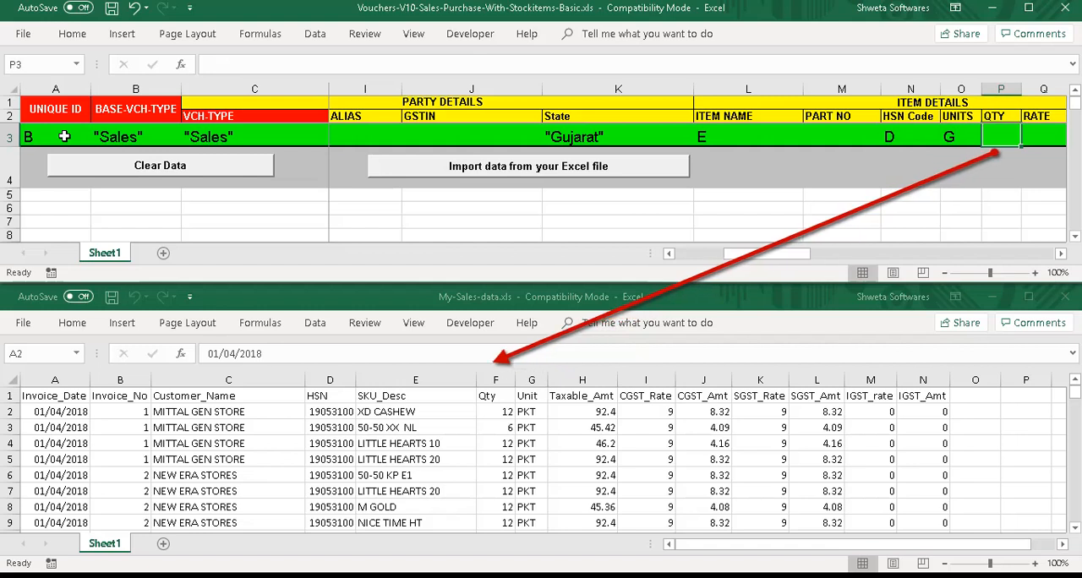
{"action": "type", "text": "F"}
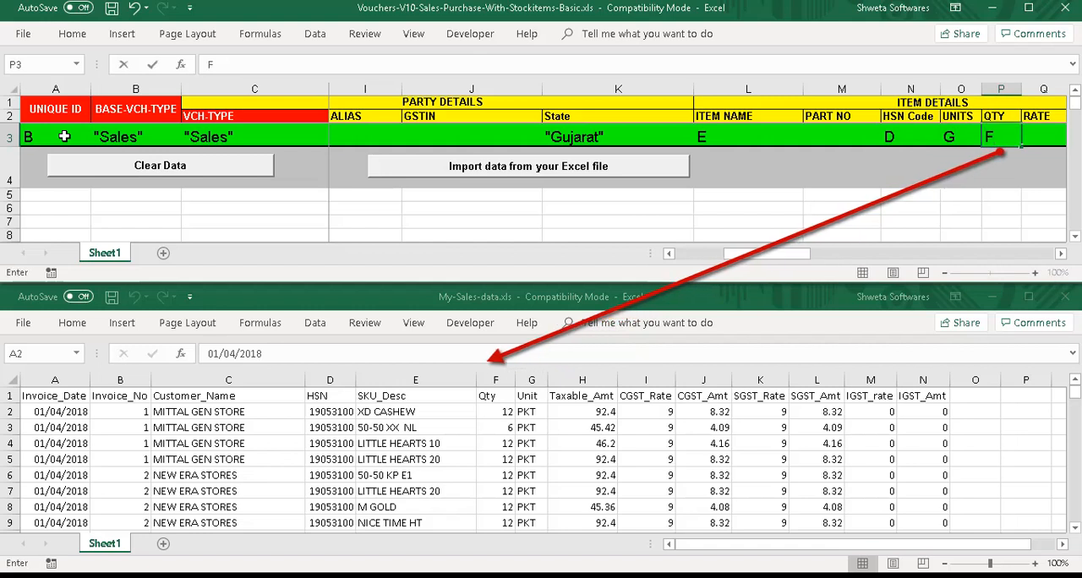
{"action": "key", "text": "Tab"}
{"action": "key", "text": "Tab"}
{"action": "key", "text": "Tab"}
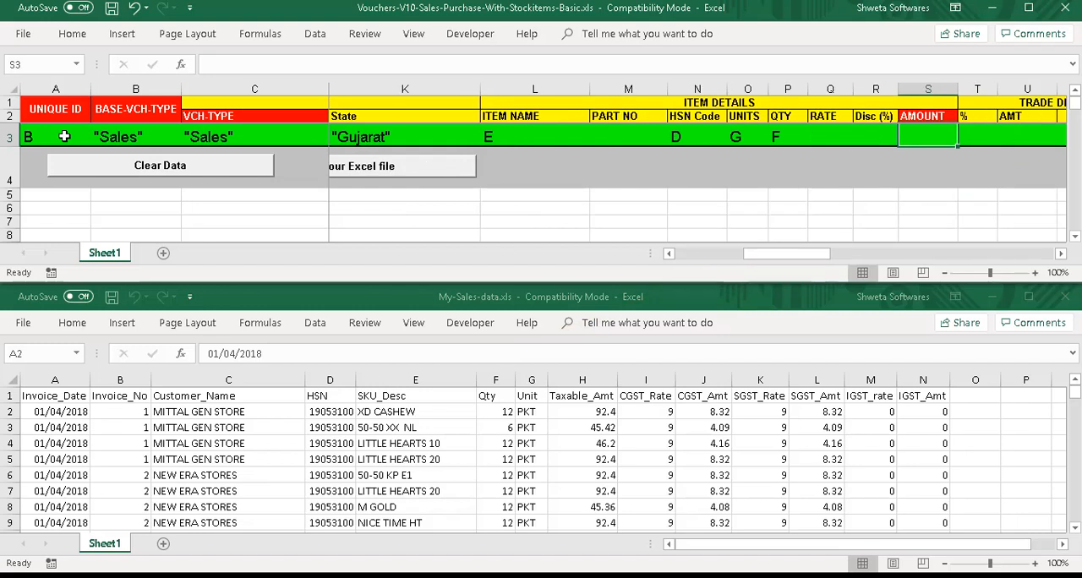
Map AMOUNT in row 3 to source column H, the taxable amount, leaving Disc (%) blank.
{"action": "type", "text": "H"}
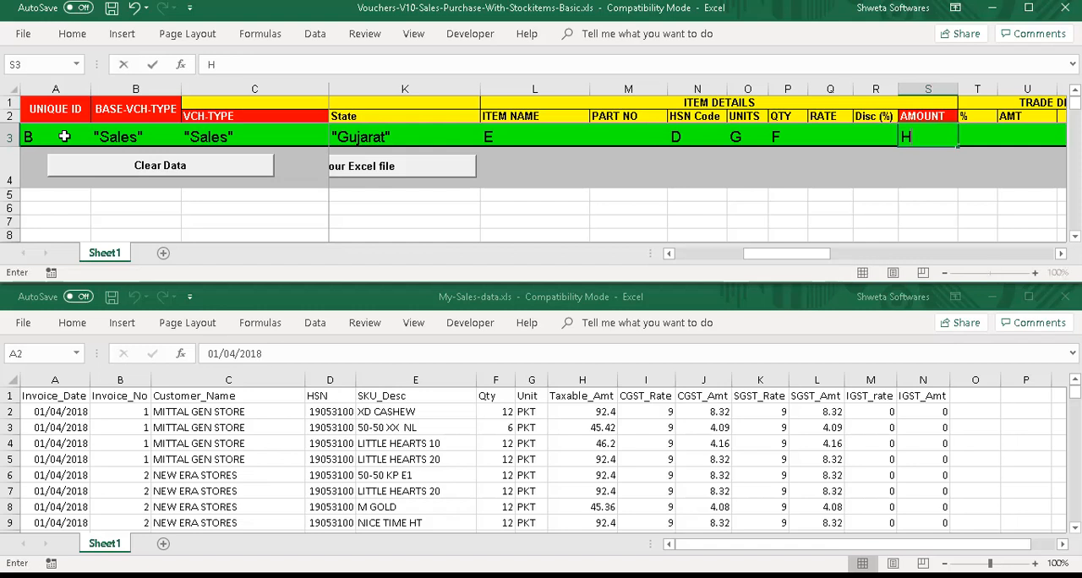
Map RATE in row 3 to the formula H#/F# and widen the RATE column so the formula fits.
{"action": "key", "text": "shift+Tab"}
{"action": "key", "text": "shift+Tab"}
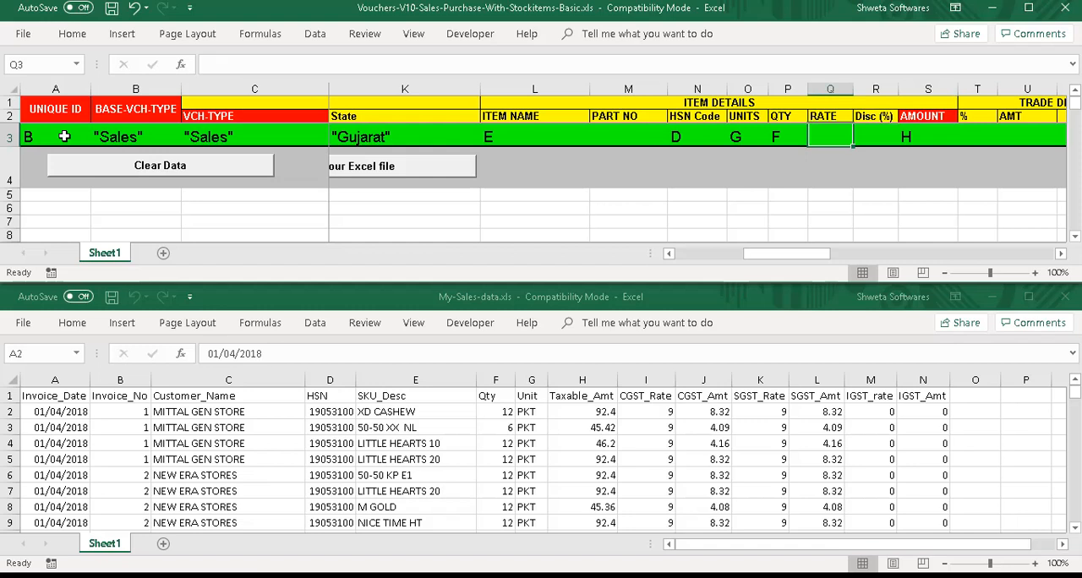
{"action": "type", "text": "H#"}
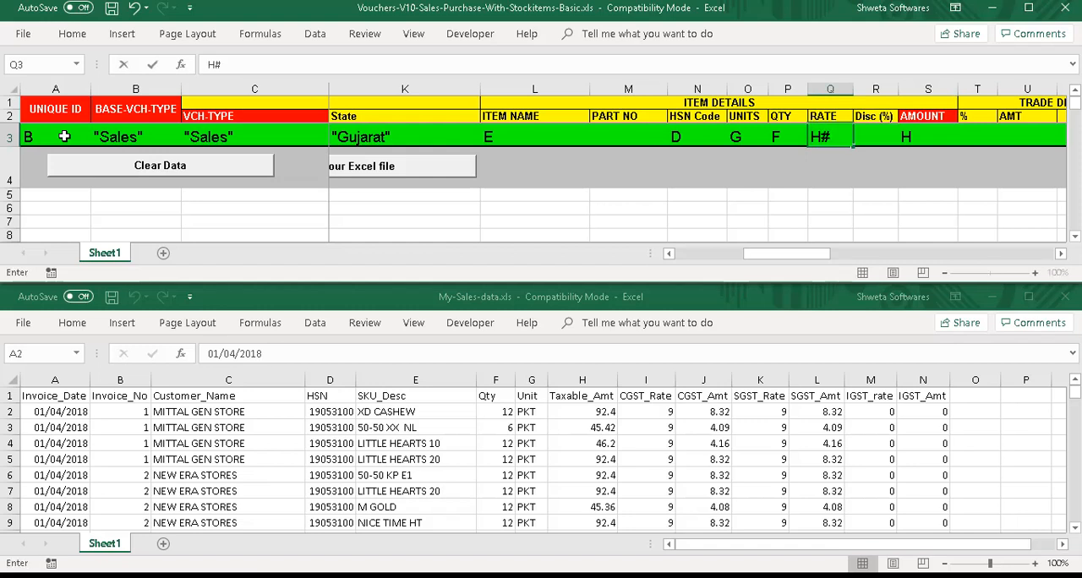
{"action": "type", "text": "/F#"}
{"action": "key", "text": "Return"}
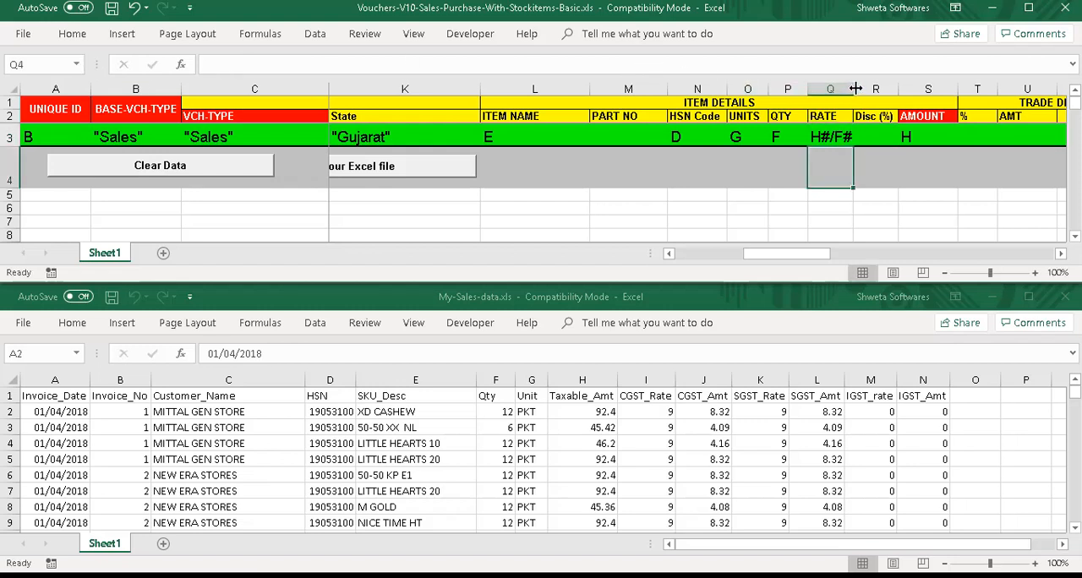
{"action": "left_click_drag", "start_coordinate": [852, 88], "coordinate": [977, 88]}
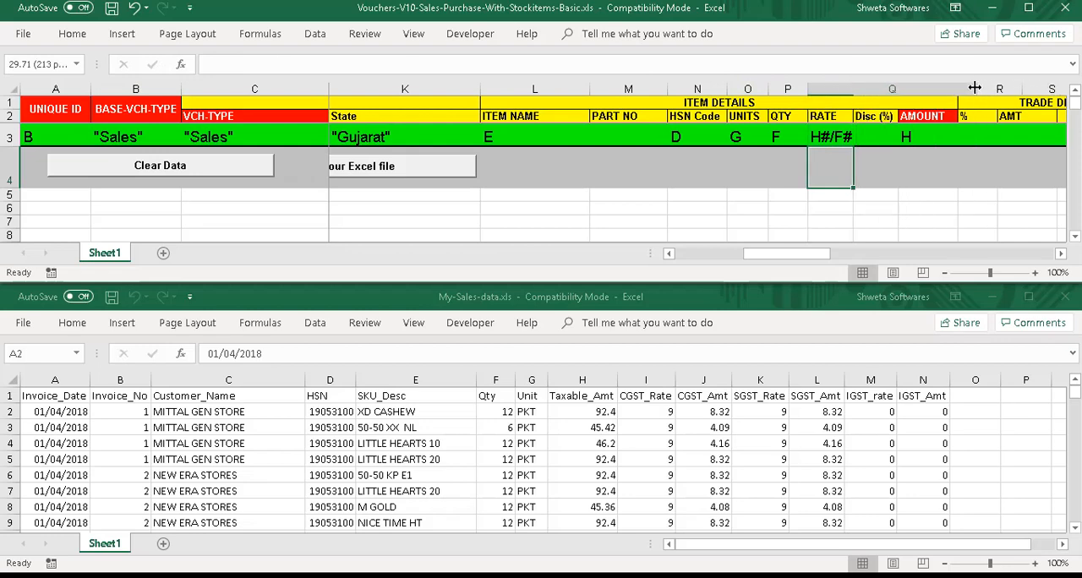
Wrap the RATE mapping in row 3 in a condition so it reads if(F#>0,H#/F#,0).
{"action": "left_click", "coordinate": [850, 136]}
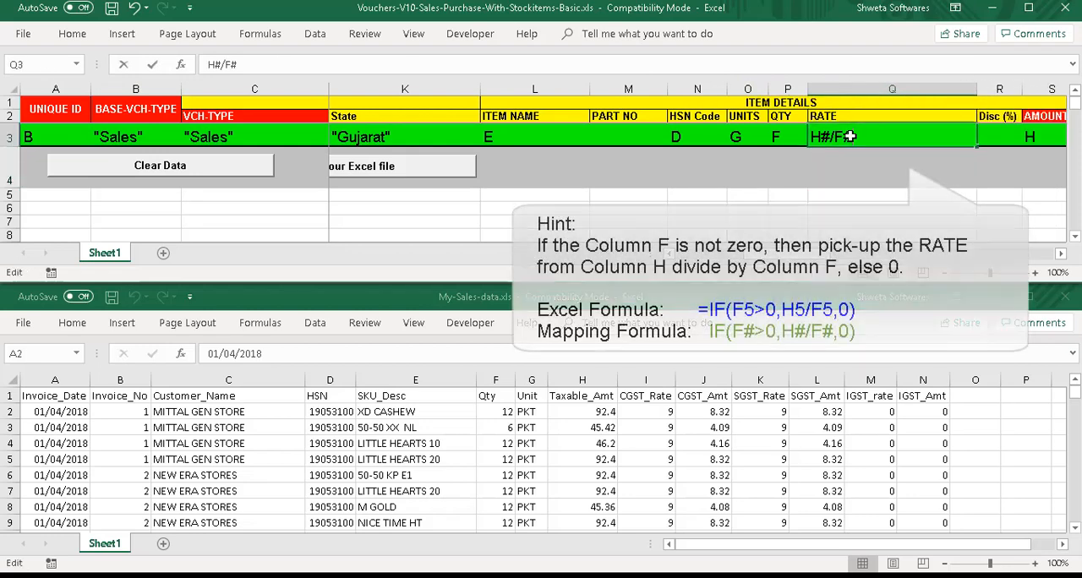
{"action": "double_click", "coordinate": [849, 136]}
{"action": "key", "text": "Home"}
{"action": "type", "text": "if("}
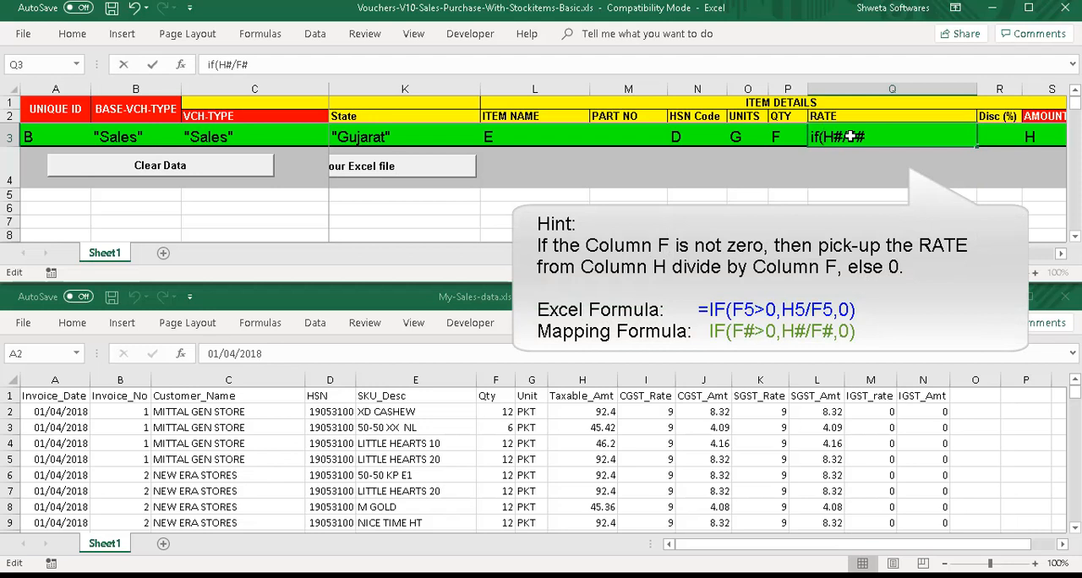
{"action": "type", "text": "F#"}
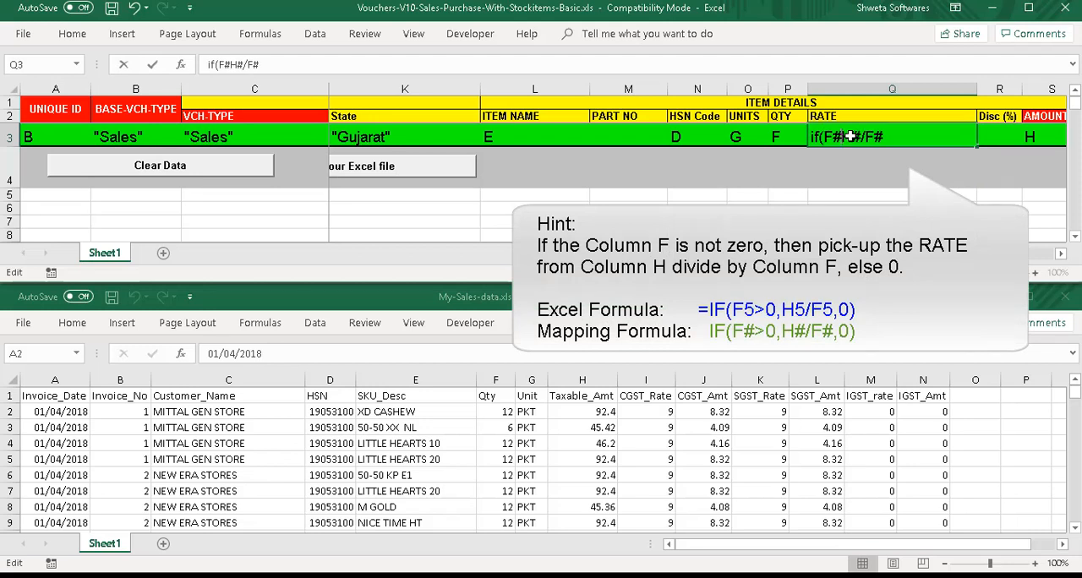
{"action": "type", "text": ">0,H#/F#"}
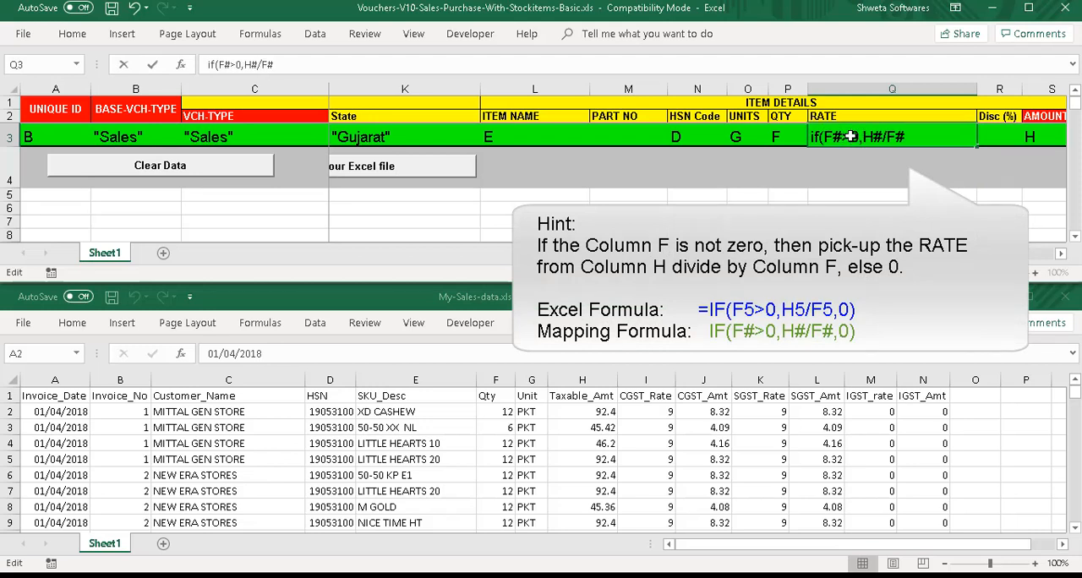
{"action": "type", "text": ",0)"}
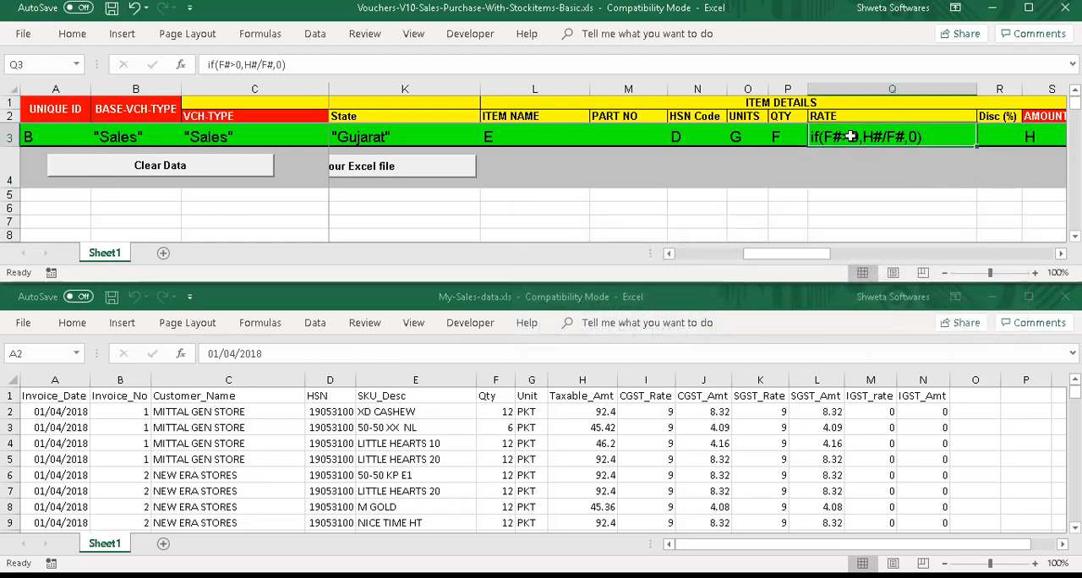
Leave Trade Discount and IGST blank, and map CGST % to source column I and CGST Amt to column J in row 3.
{"action": "key", "text": "Tab"}
{"action": "key", "text": "Tab"}
{"action": "key", "text": "Tab"}
{"action": "key", "text": "Tab"}
{"action": "key", "text": "Tab"}
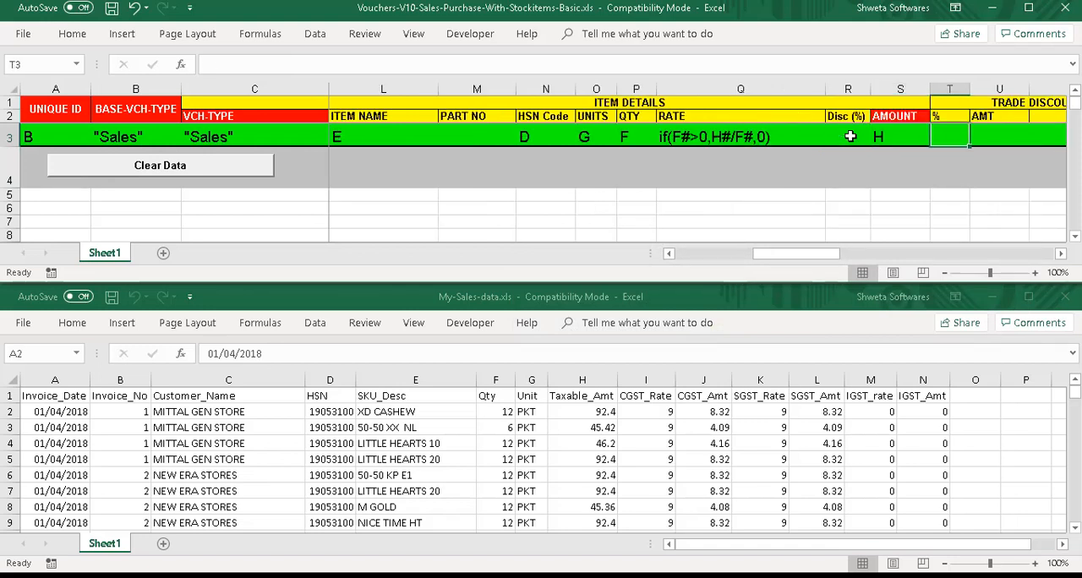
{"action": "key", "text": "Tab"}
{"action": "key", "text": "Tab"}
{"action": "key", "text": "Tab"}
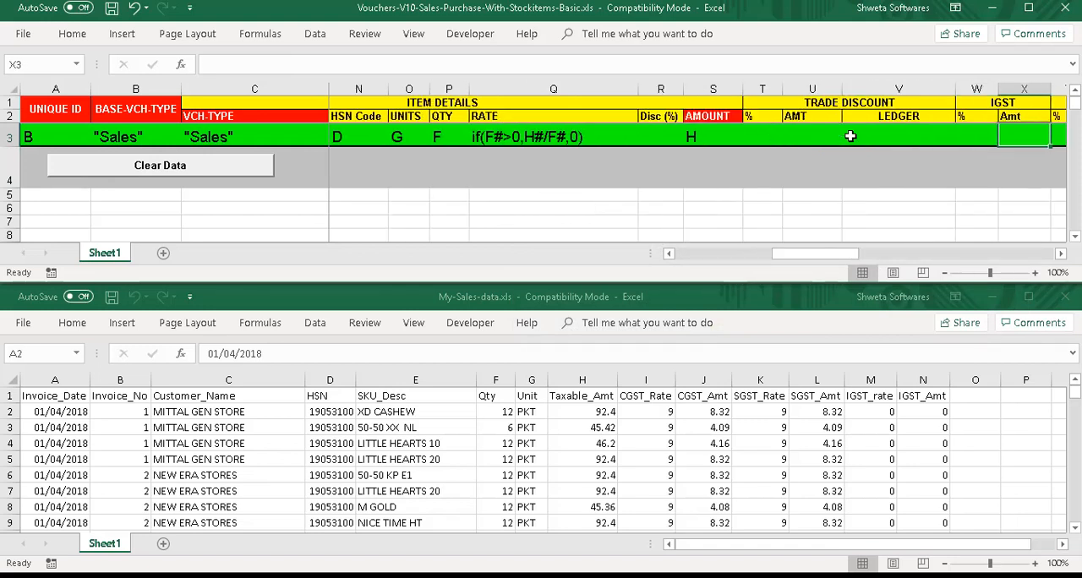
{"action": "key", "text": "Tab"}
{"action": "key", "text": "Tab"}
{"action": "key", "text": "Tab"}
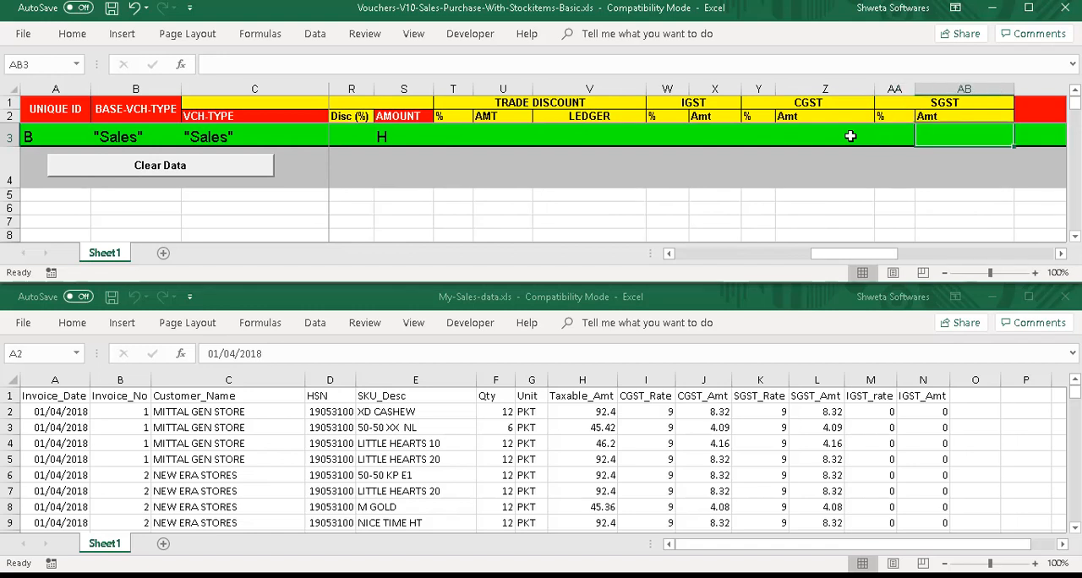
{"action": "left_click", "coordinate": [758, 128]}
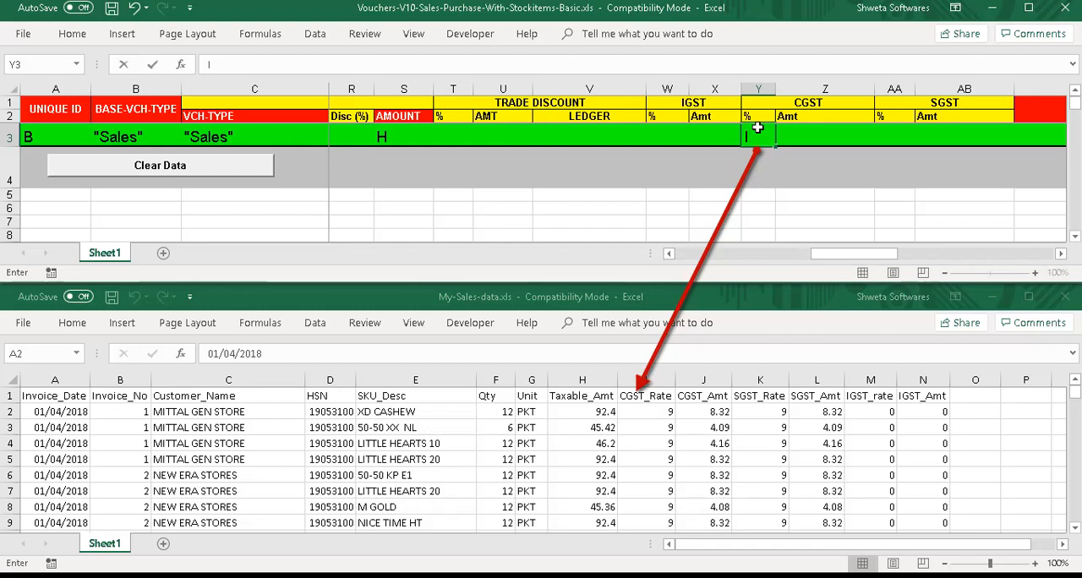
{"action": "key", "text": "Tab"}
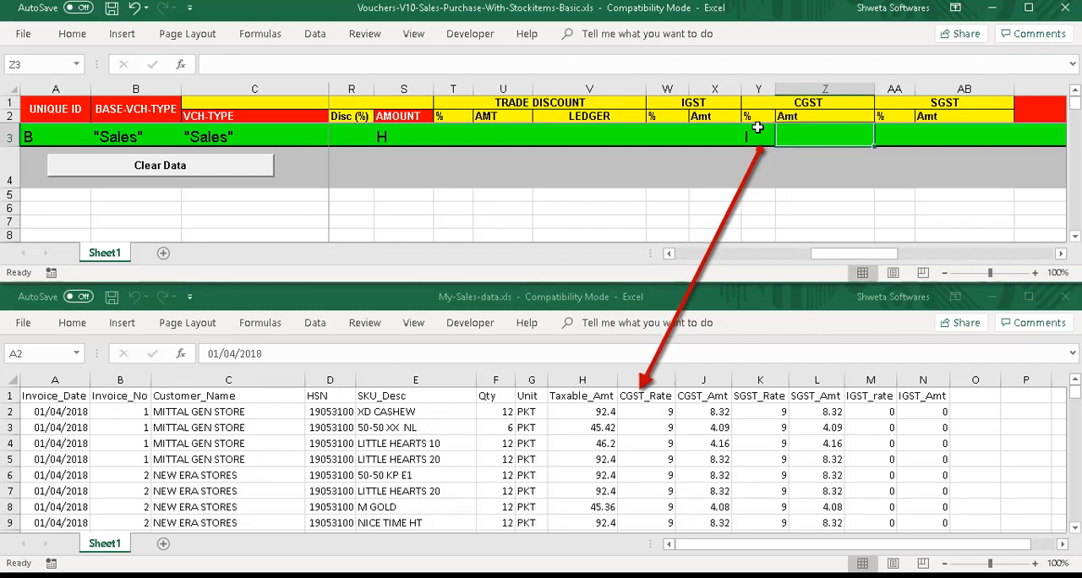
{"action": "type", "text": "J"}
{"action": "key", "text": "Tab"}
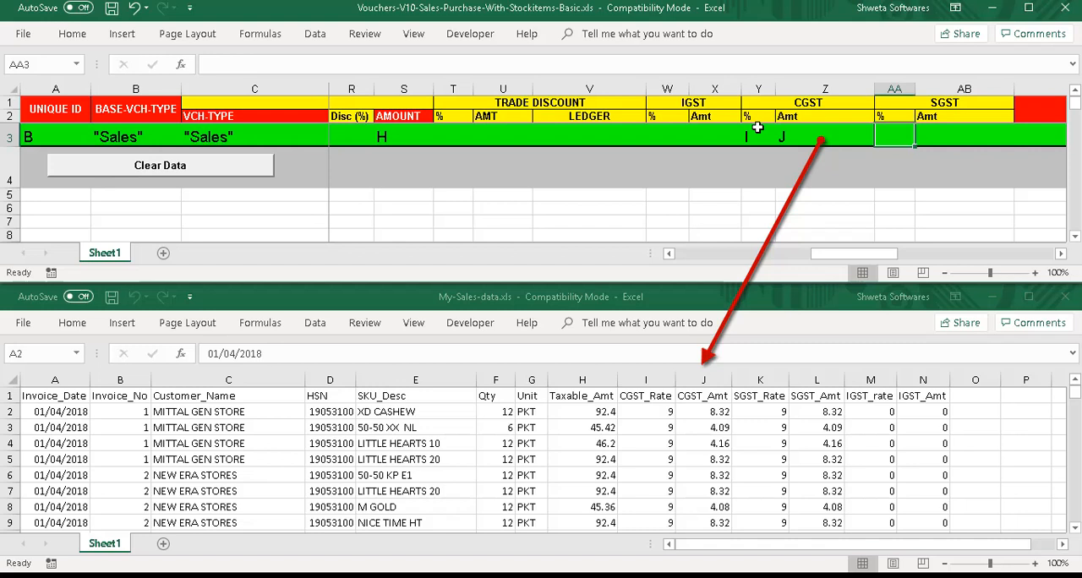
Map SGST % to source column K and SGST Amt to source column L in row 3.
{"action": "type", "text": "K"}
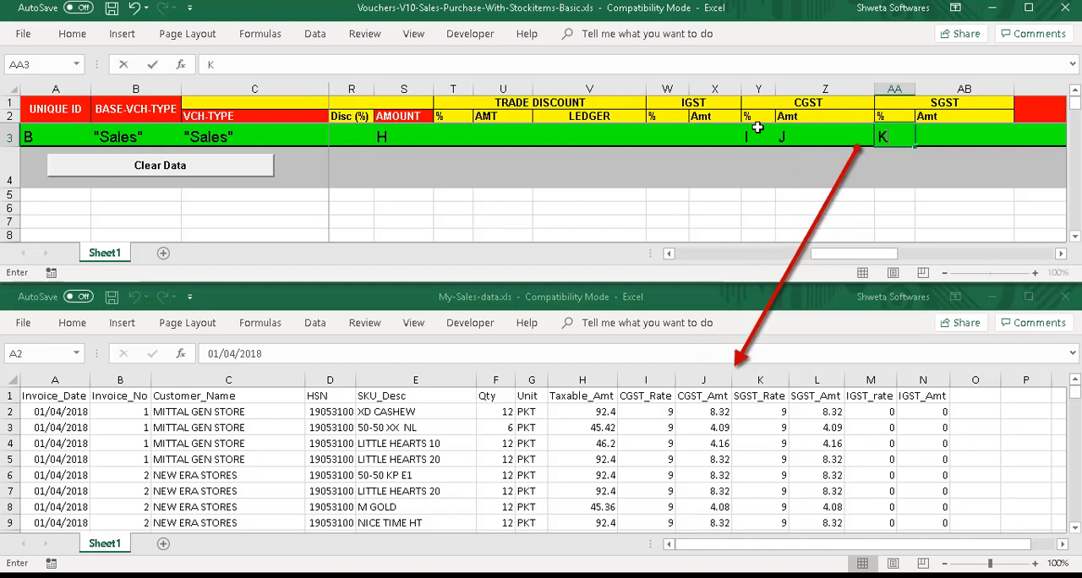
{"action": "key", "text": "Tab"}
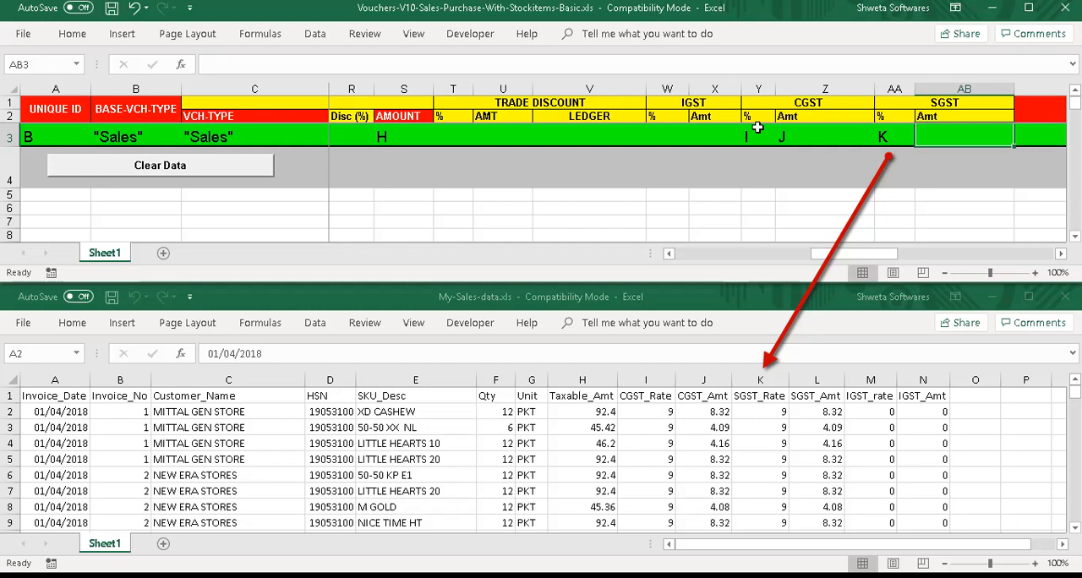
{"action": "type", "text": "L"}
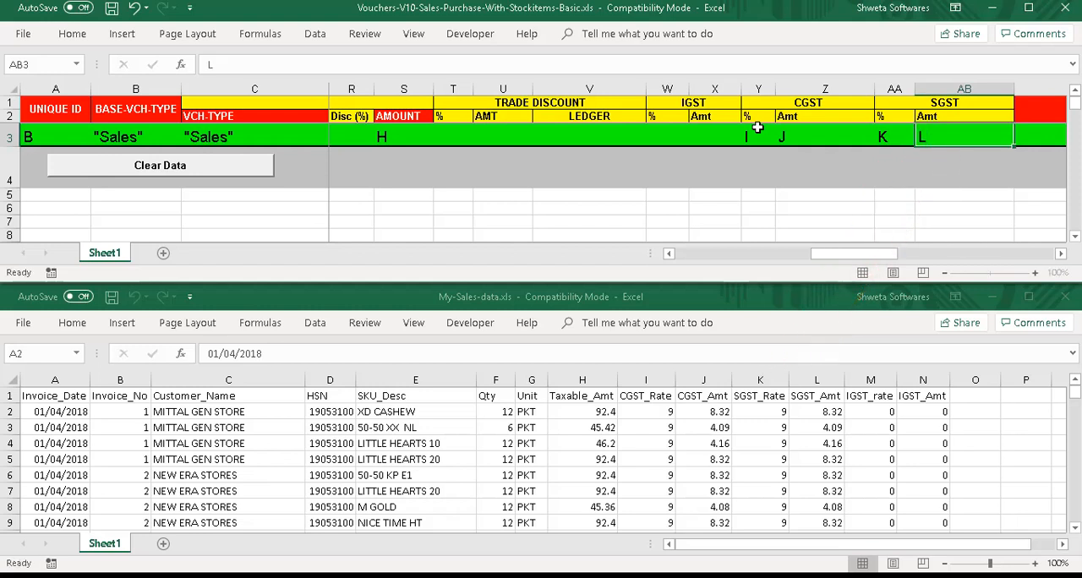
Leave the sales/purchase and GST ledger fields blank and set Auto Round Off to the quoted fixed text "Yes" in row 3.
{"action": "key", "text": "Tab"}
{"action": "key", "text": "Tab"}
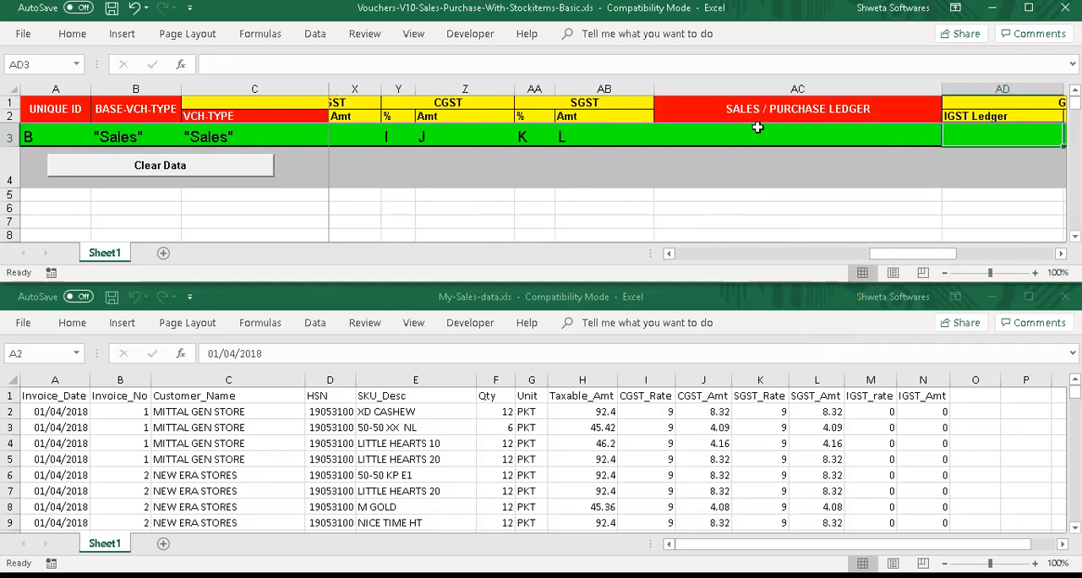
{"action": "key", "text": "Tab"}
{"action": "key", "text": "Tab"}
{"action": "key", "text": "Tab"}
{"action": "key", "text": "Tab"}
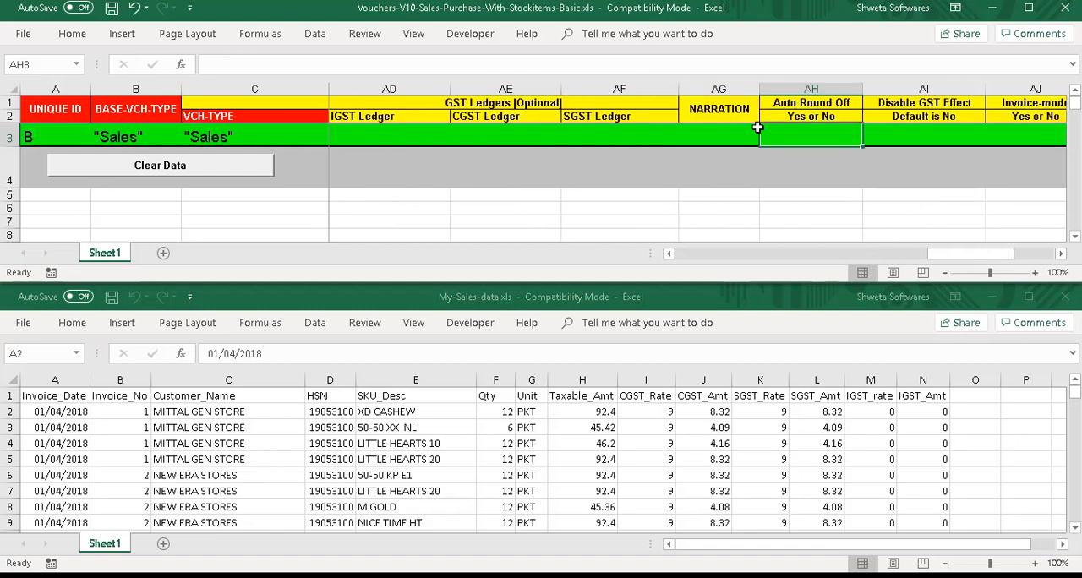
{"action": "type", "text": "\""}
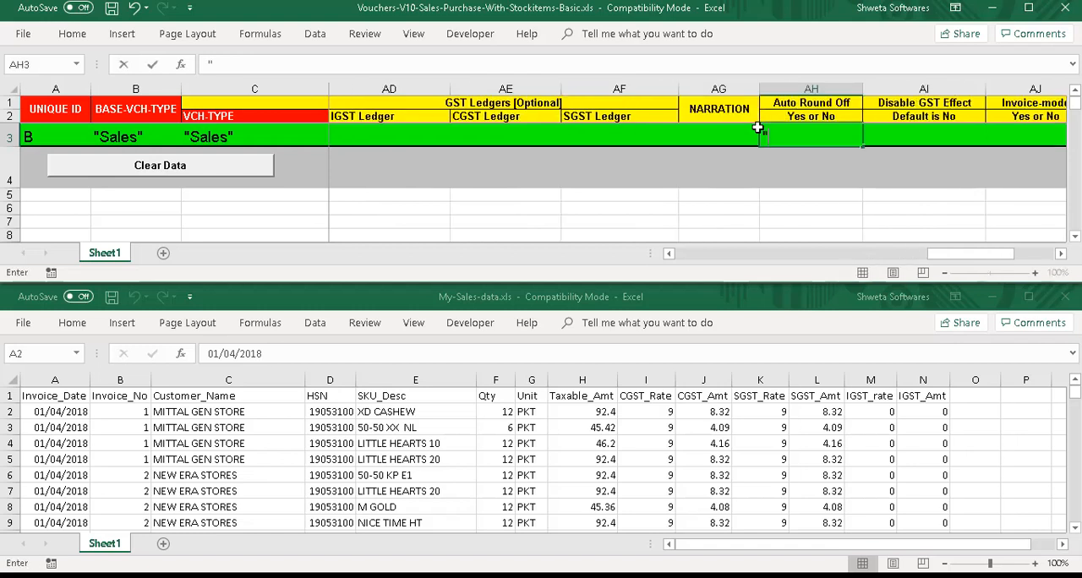
{"action": "type", "text": "Yes\""}
Map NARRATION in row 3 to the expression "Inv No: " & B# and widen its column to show it fully.
{"action": "left_click", "coordinate": [717, 133]}
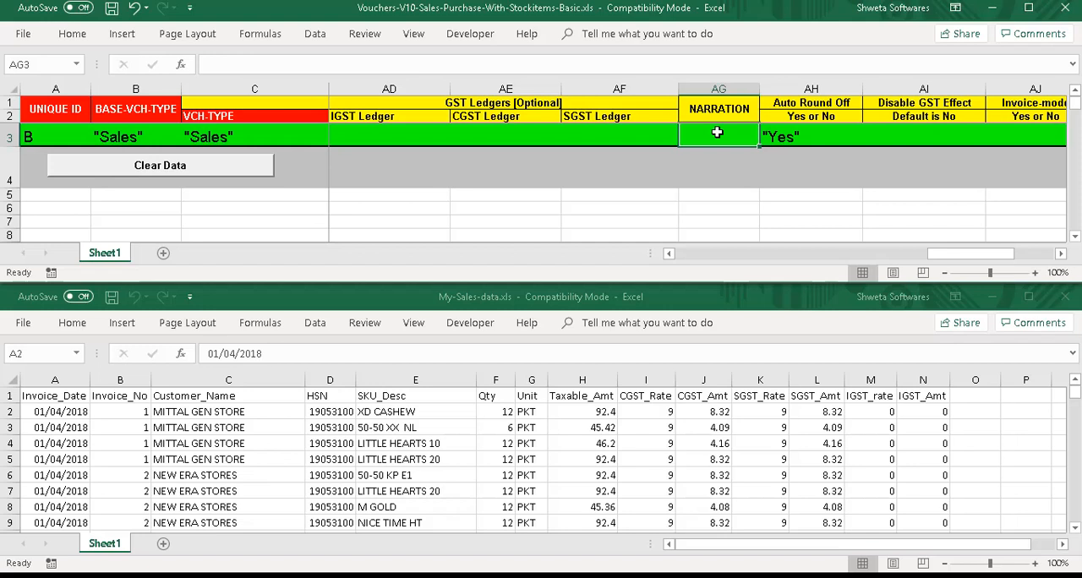
{"action": "type", "text": "\"Inv"}
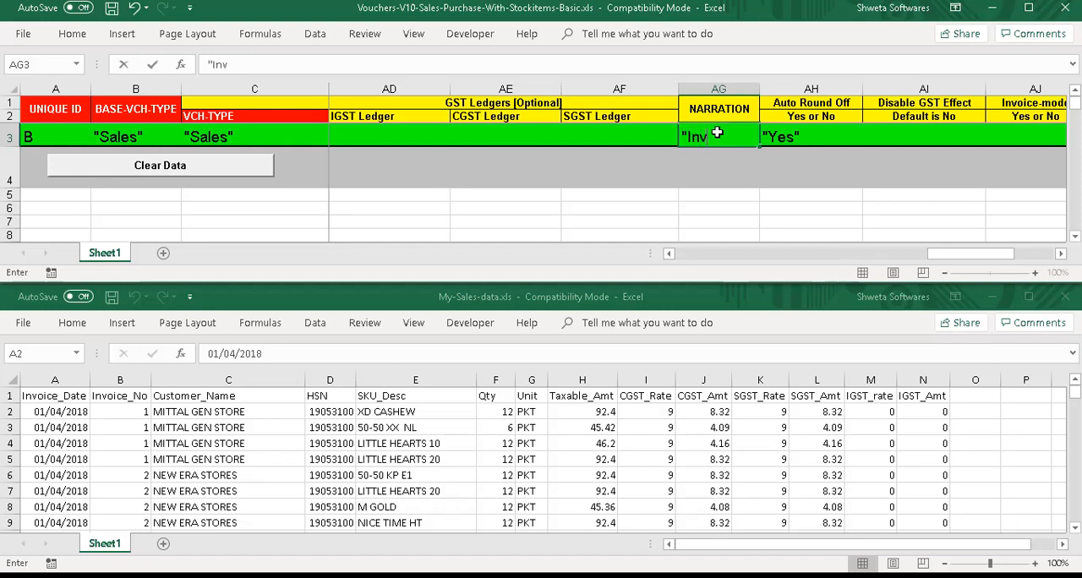
{"action": "type", "text": " No: \" &"}
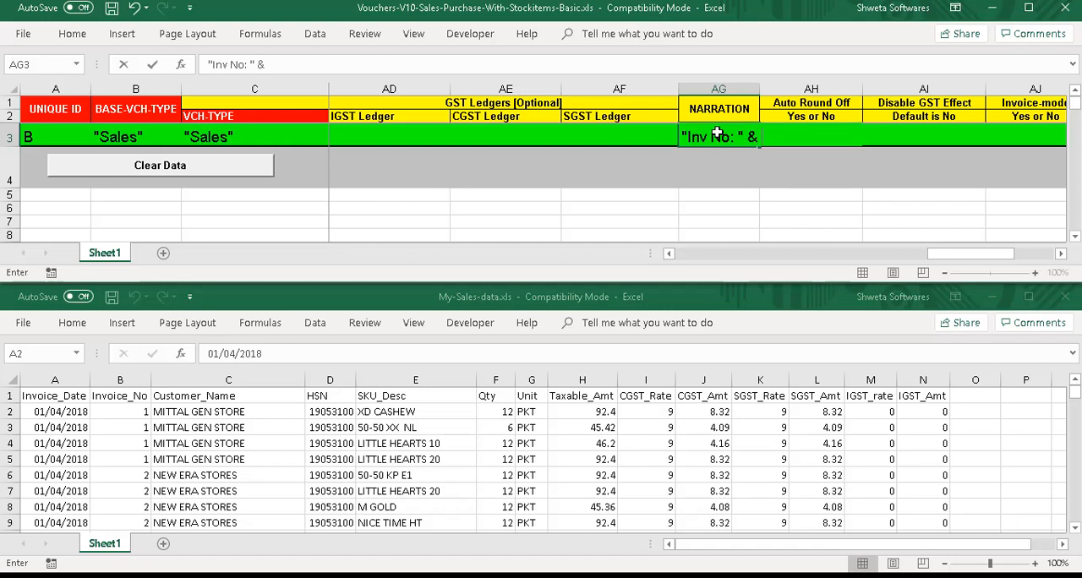
{"action": "type", "text": " B#"}
{"action": "key", "text": "Return"}
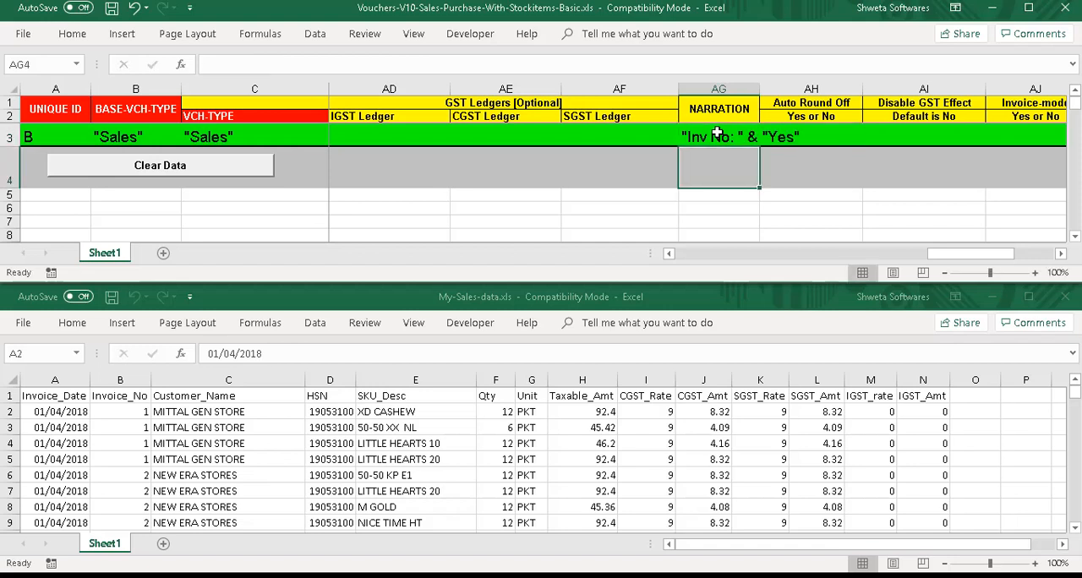
{"action": "left_click_drag", "start_coordinate": [761, 89], "coordinate": [824, 89]}
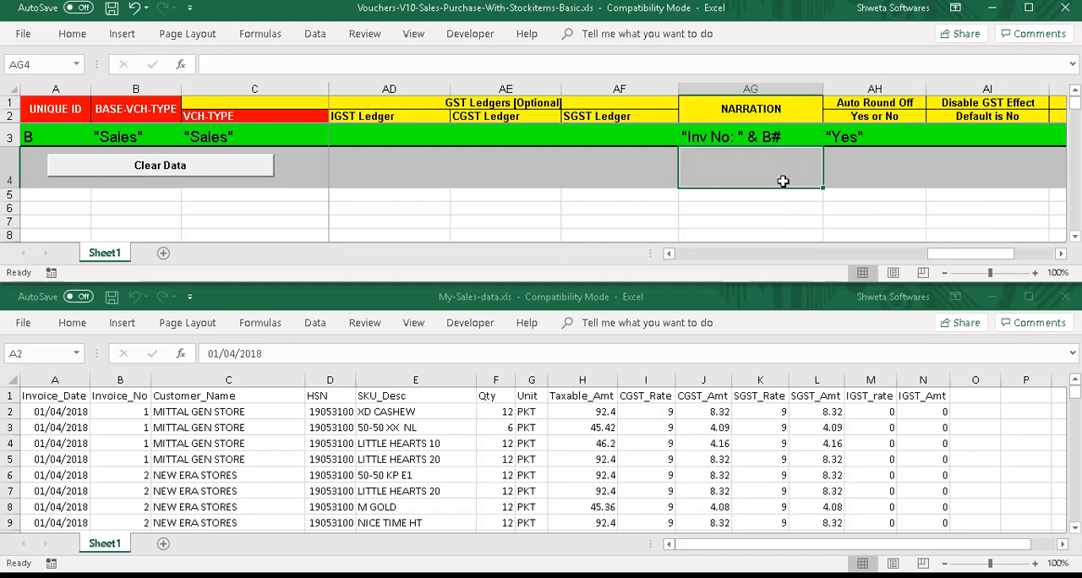
Import rows 2 to 50 of Sheet1 from the source Excel file into the template and check the imported vouchers.
{"action": "left_click", "coordinate": [693, 254]}
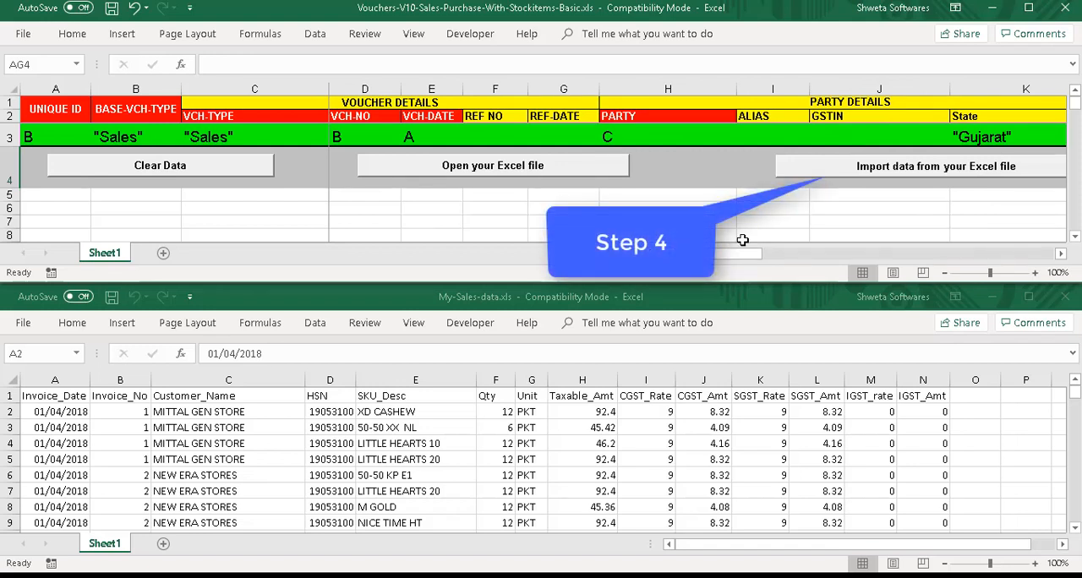
{"action": "left_click", "coordinate": [862, 176]}
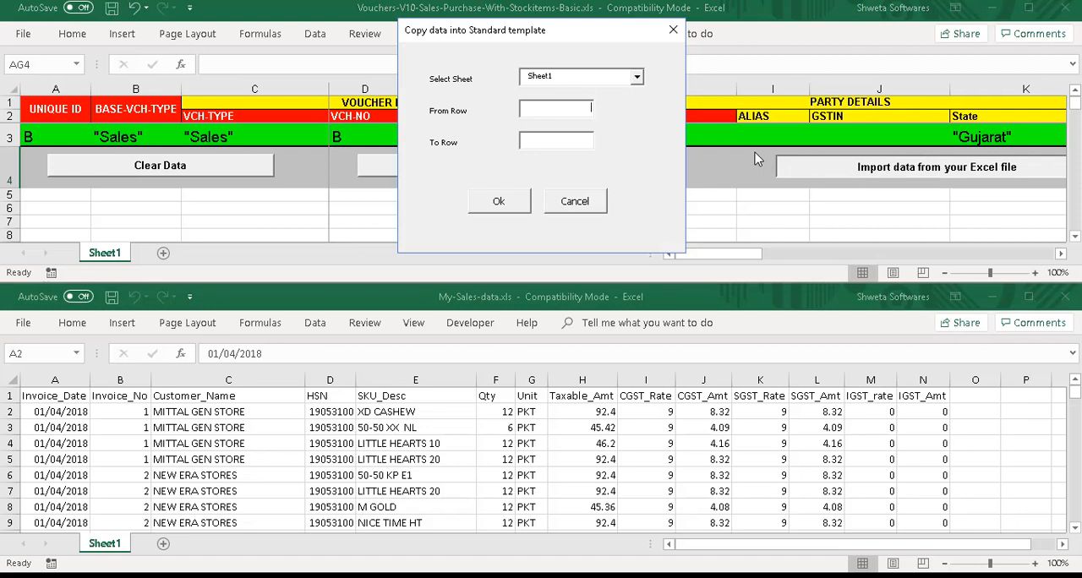
{"action": "type", "text": "2"}
{"action": "key", "text": "Tab"}
{"action": "type", "text": "50"}
{"action": "left_click", "coordinate": [513, 205]}
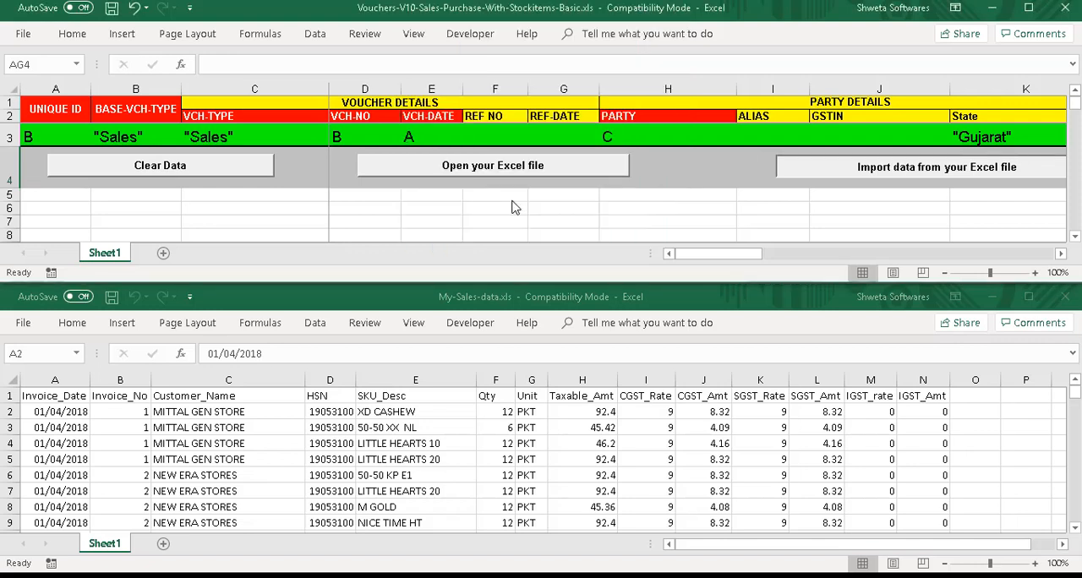
{"action": "left_click", "coordinate": [511, 199]}
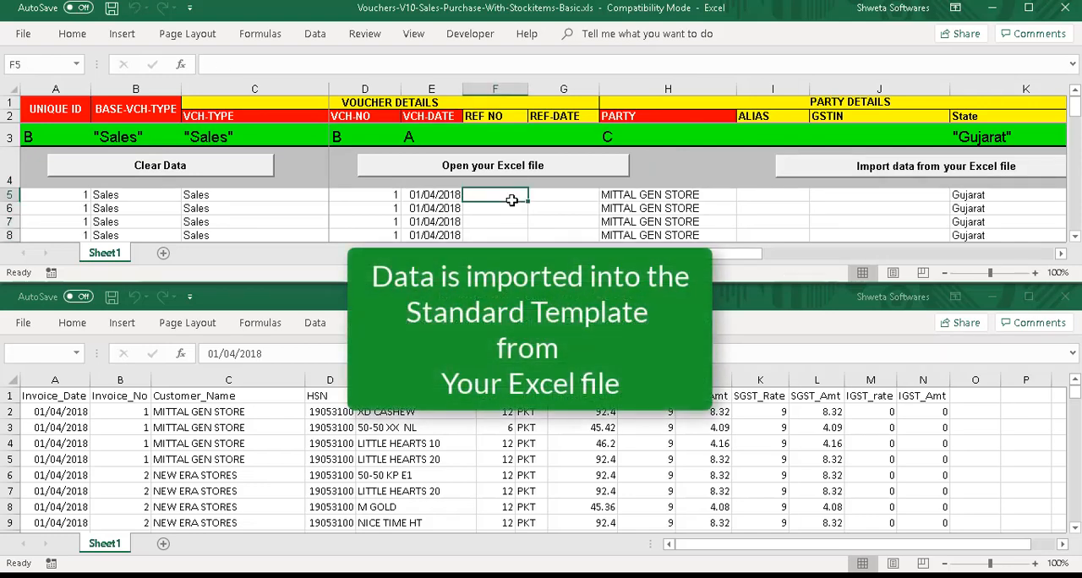
{"action": "scroll", "coordinate": [511, 199], "scroll_direction": "down", "scroll_amount": 1}
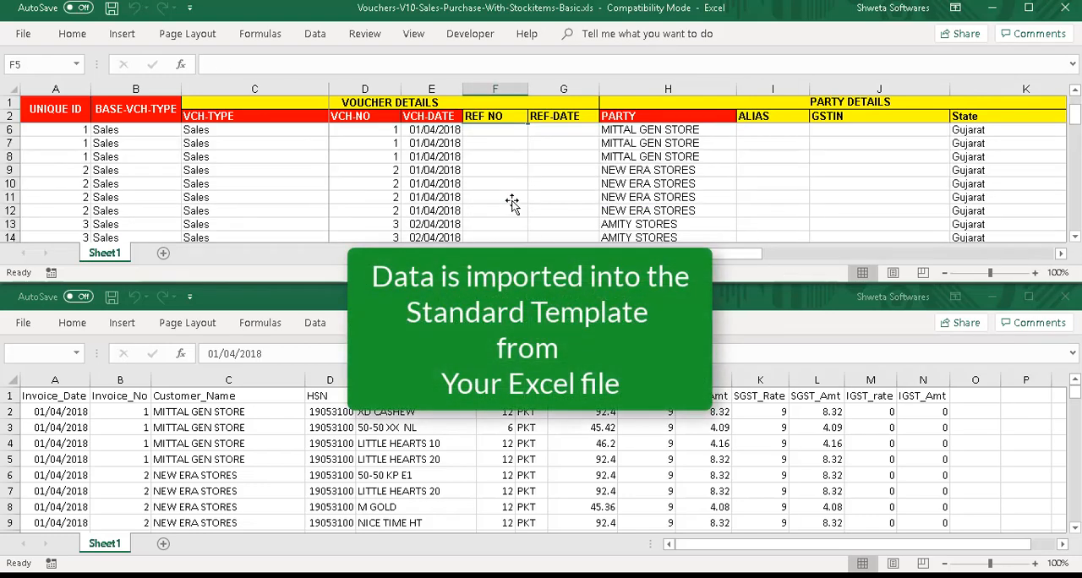
{"action": "scroll", "coordinate": [511, 201], "scroll_direction": "down", "scroll_amount": 1}
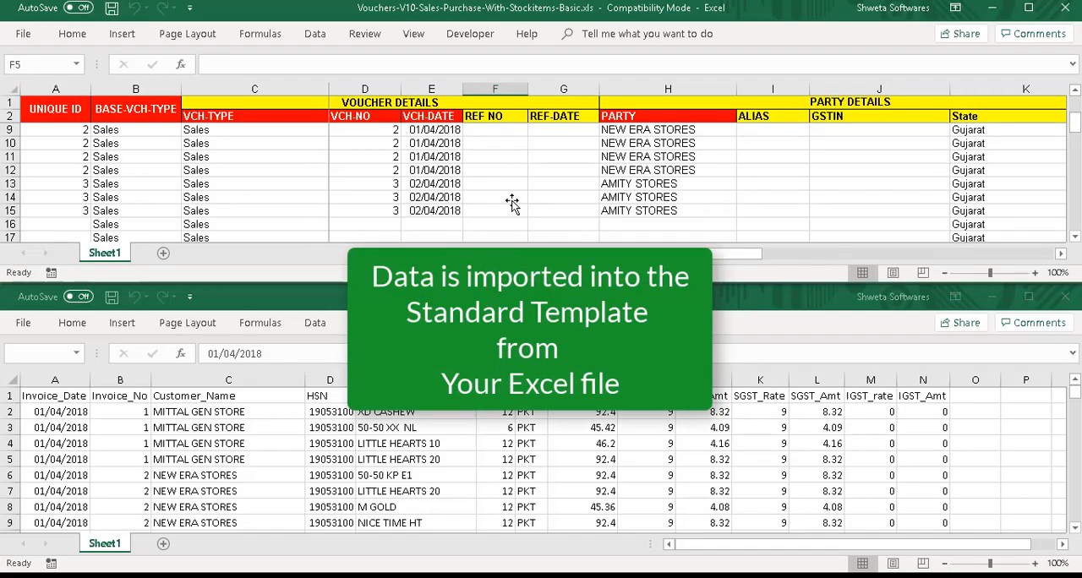
{"action": "scroll", "coordinate": [512, 201], "scroll_direction": "up", "scroll_amount": 2}
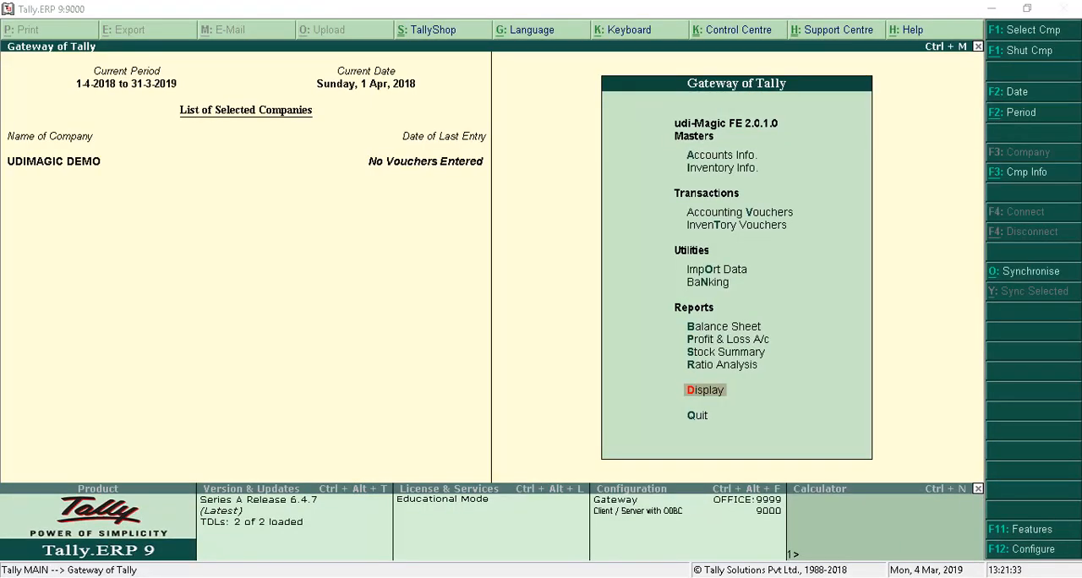
Switch to udiMagic and import all rows of the Sales-Purchase-With-Stockitems-Basic Excel template into Tally using the Excel to Tally task.
{"action": "key", "text": "alt+Tab"}
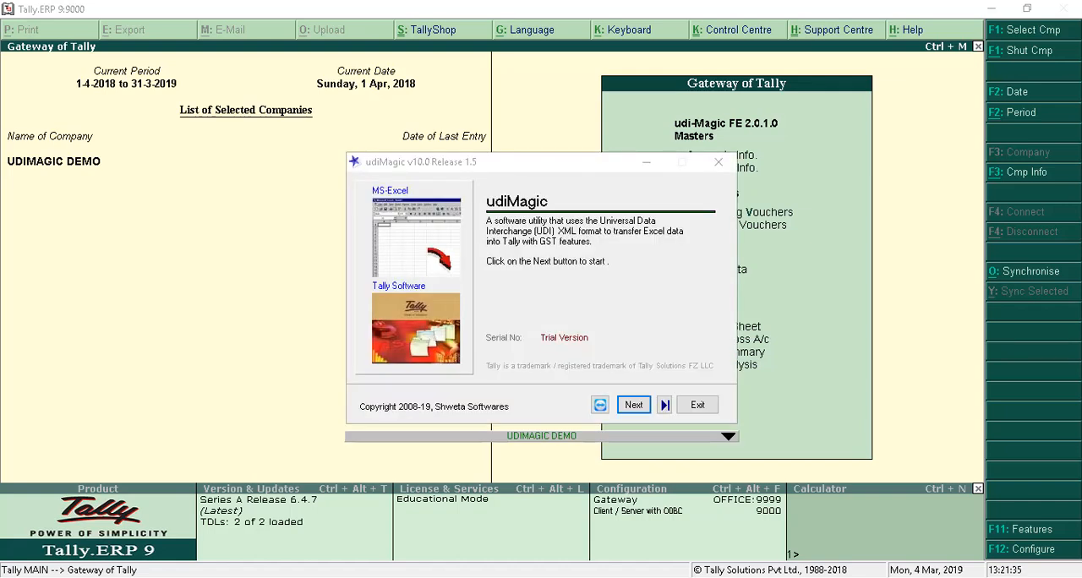
{"action": "left_click", "coordinate": [633, 406]}
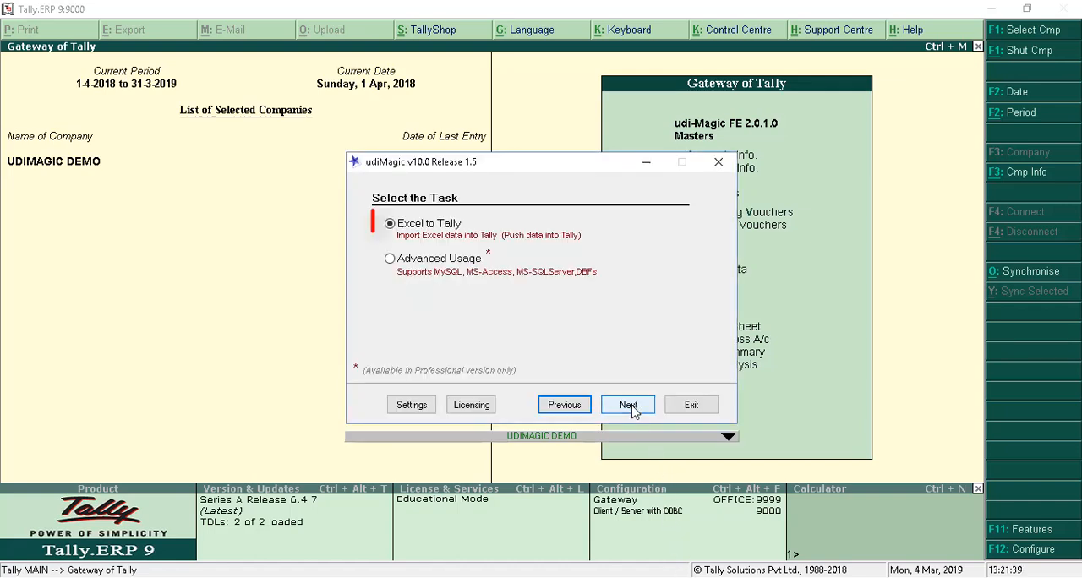
{"action": "left_click", "coordinate": [630, 406]}
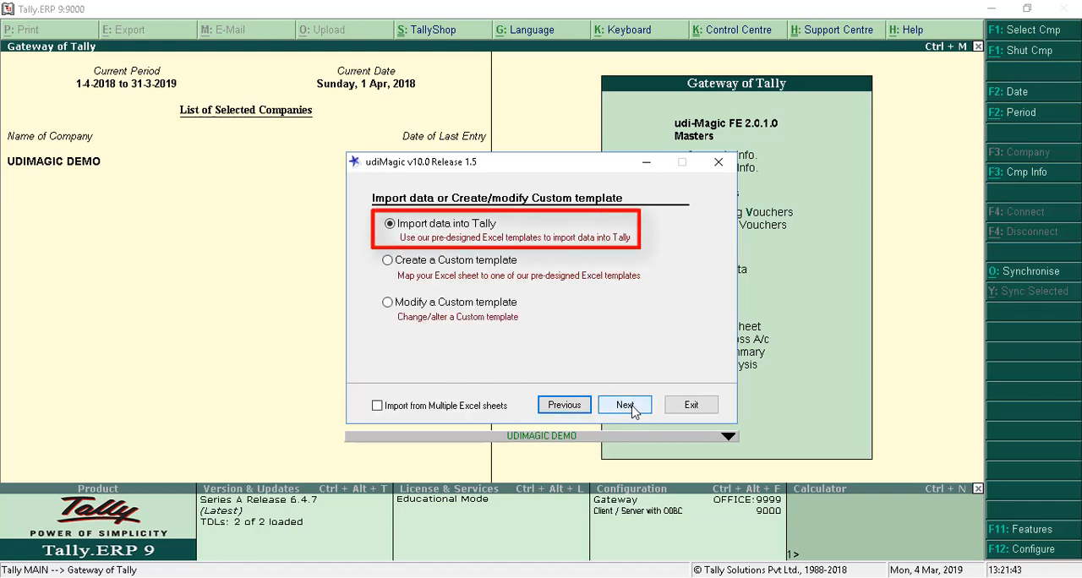
{"action": "left_click", "coordinate": [626, 406]}
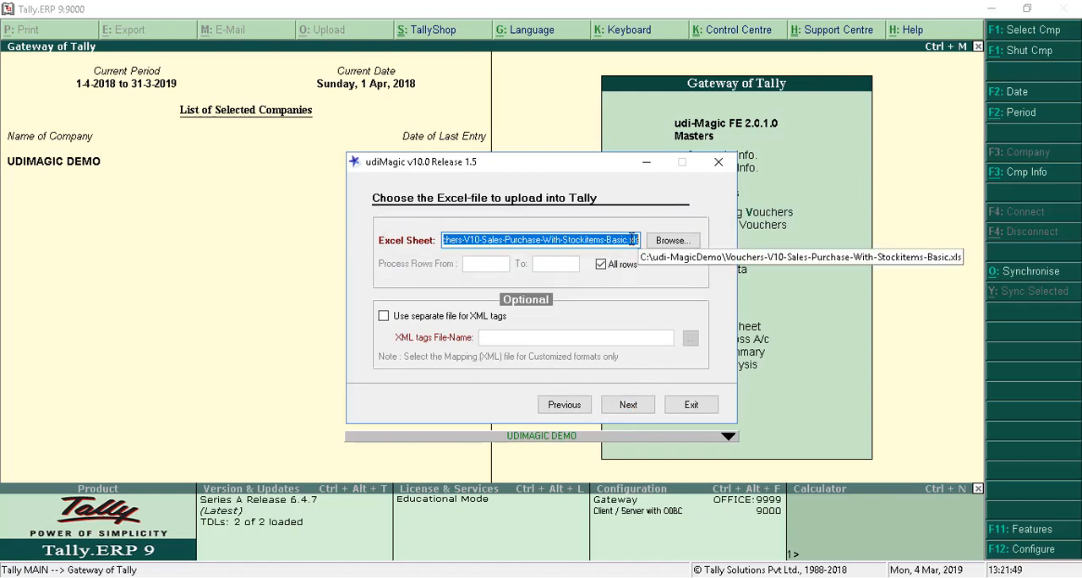
{"action": "left_click", "coordinate": [630, 403]}
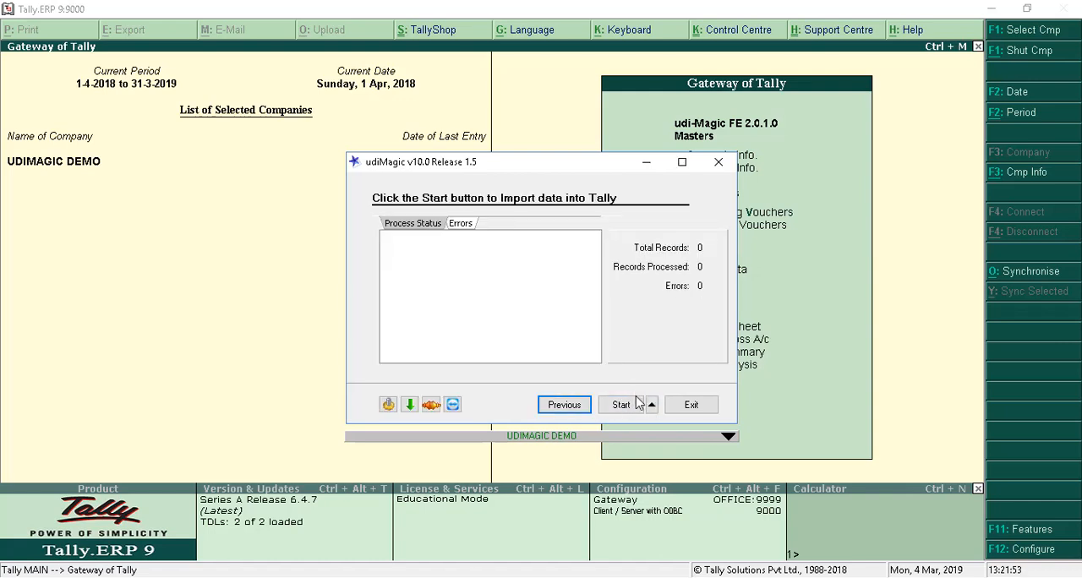
{"action": "left_click", "coordinate": [634, 406]}
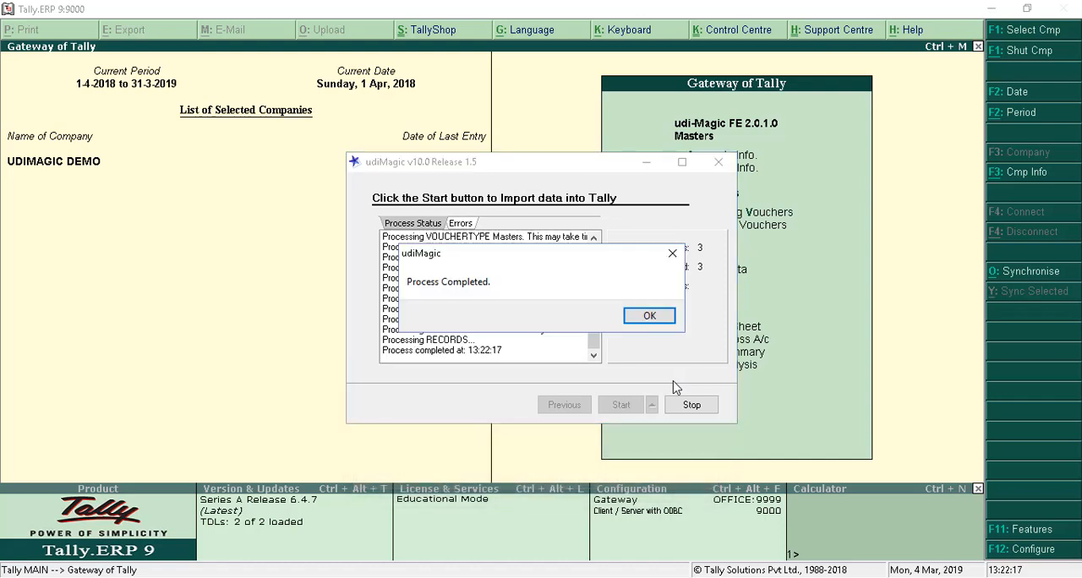
{"action": "left_click", "coordinate": [665, 323]}
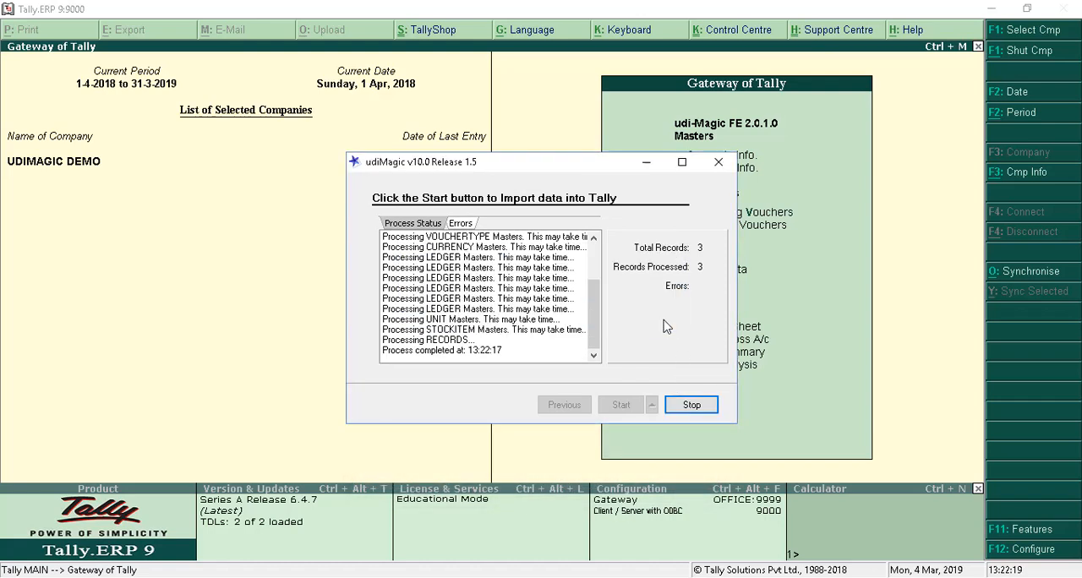
Switch back to Tally and display the Day Book of the UDIMAGIC DEMO company.
{"action": "left_click", "coordinate": [802, 330]}
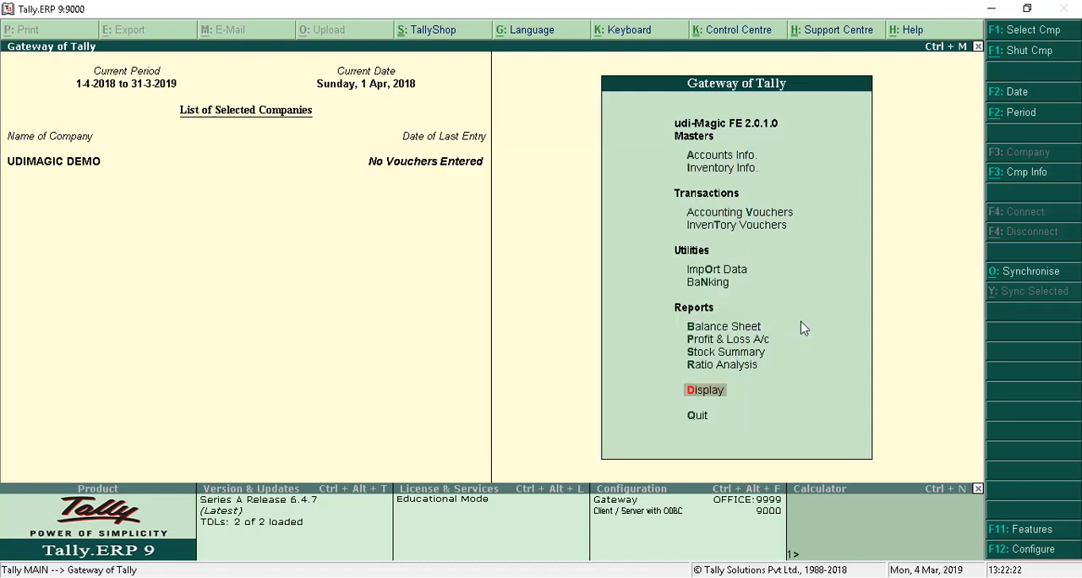
{"action": "left_click", "coordinate": [708, 391]}
{"action": "left_click", "coordinate": [709, 391]}
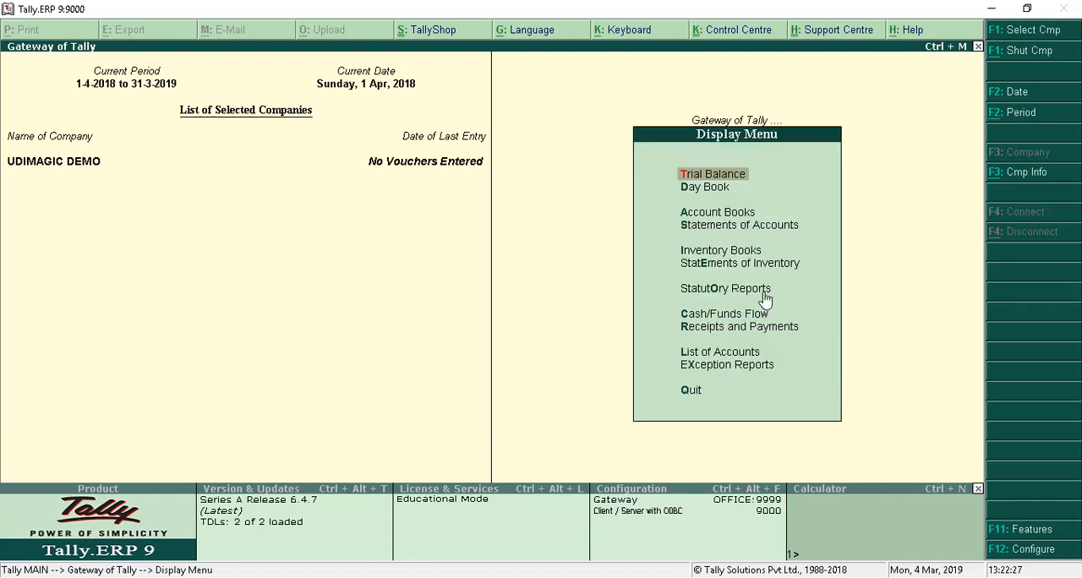
{"action": "left_click", "coordinate": [732, 193]}
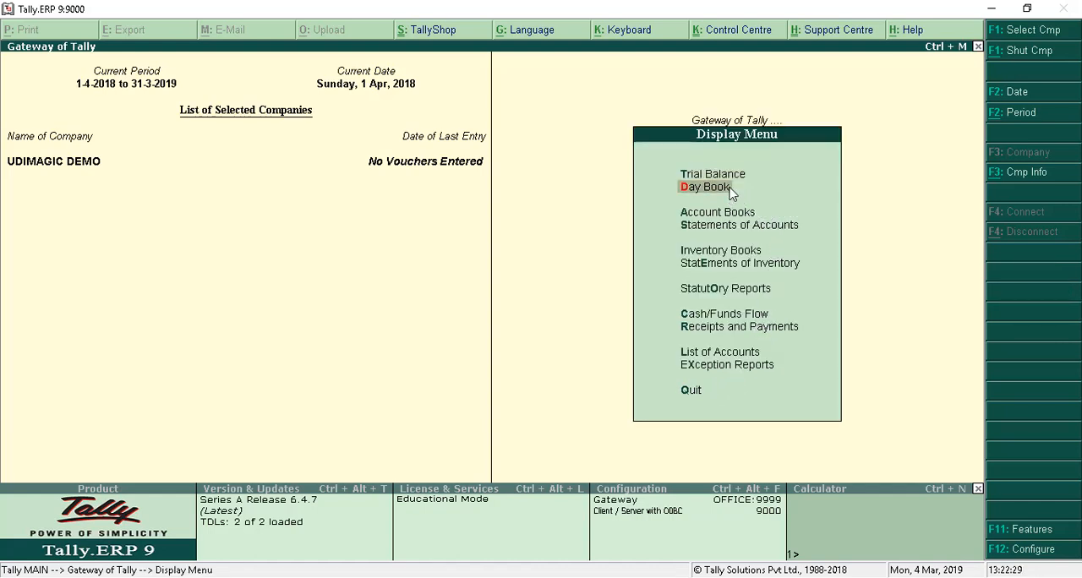
{"action": "left_click", "coordinate": [732, 193]}
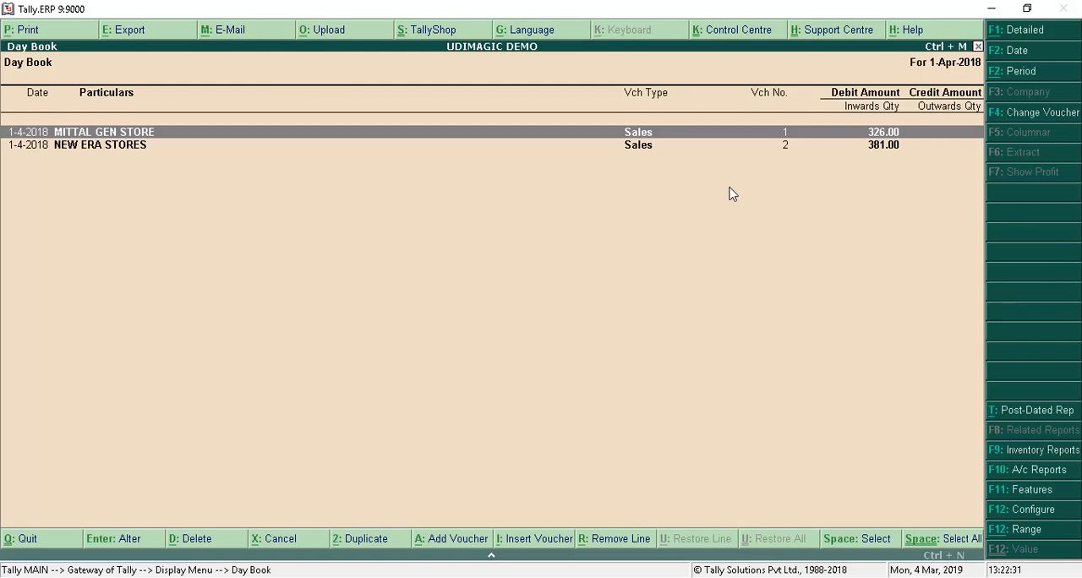
Change the Day Book period, keeping the start date and setting the end date to 2-4-2018.
{"action": "key", "text": "alt+F2"}
{"action": "key", "text": "Return"}
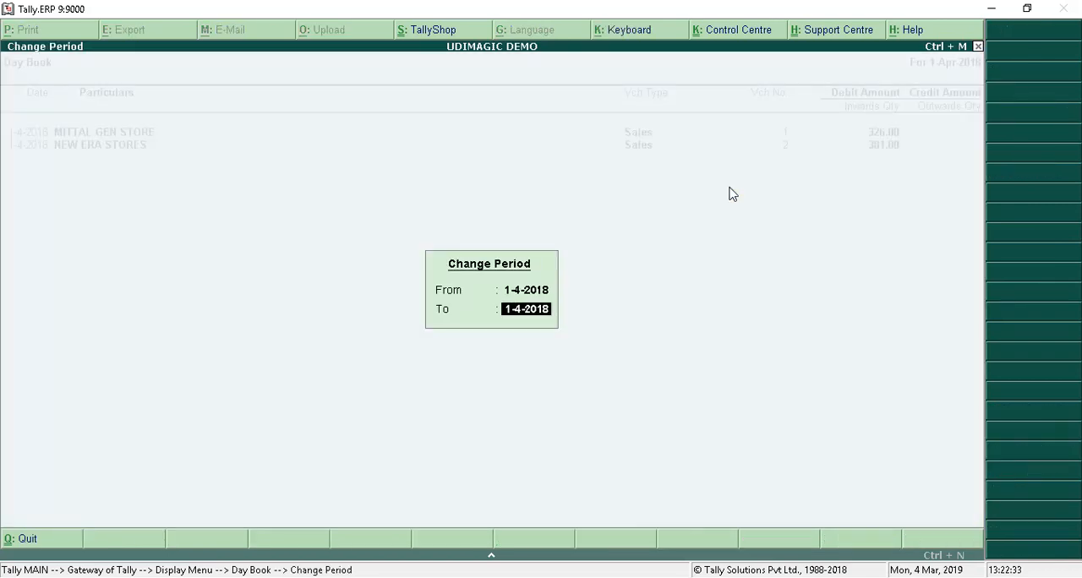
{"action": "key", "text": "BackSpace"}
{"action": "type", "text": "2"}
{"action": "key", "text": "Return"}
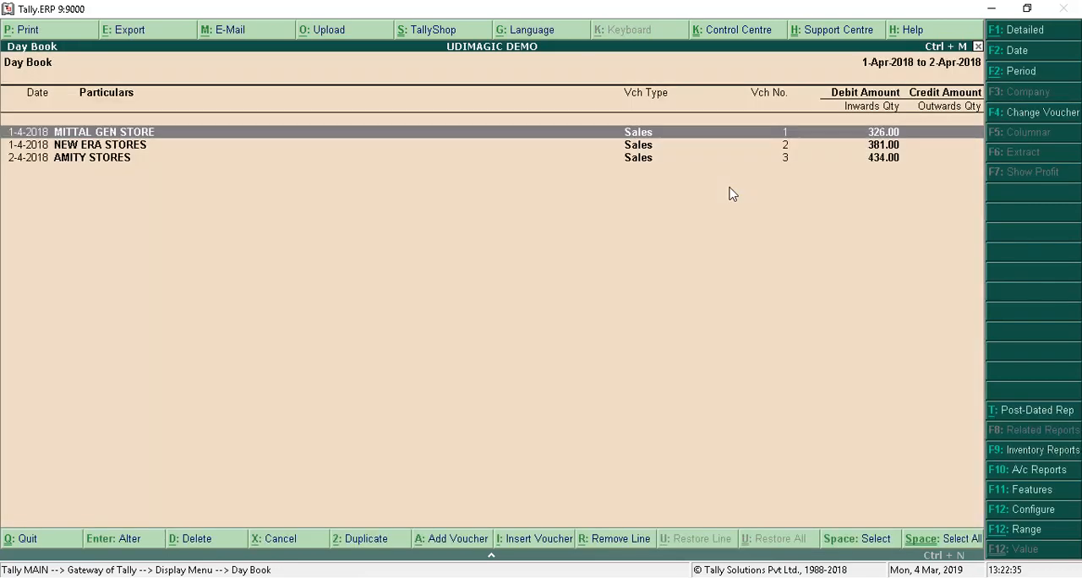
Open the first sales voucher in the Day Book and page through vouchers 1 to 3 to check their items, GST, round-off and narration.
{"action": "key", "text": "Down"}
{"action": "key", "text": "Down"}
{"action": "key", "text": "Home"}
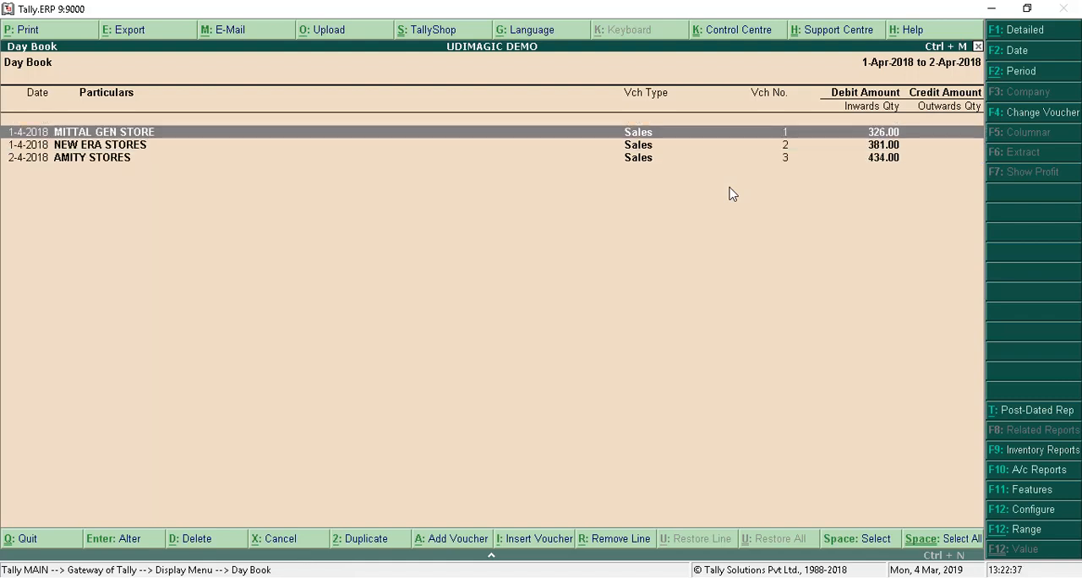
{"action": "key", "text": "Return"}
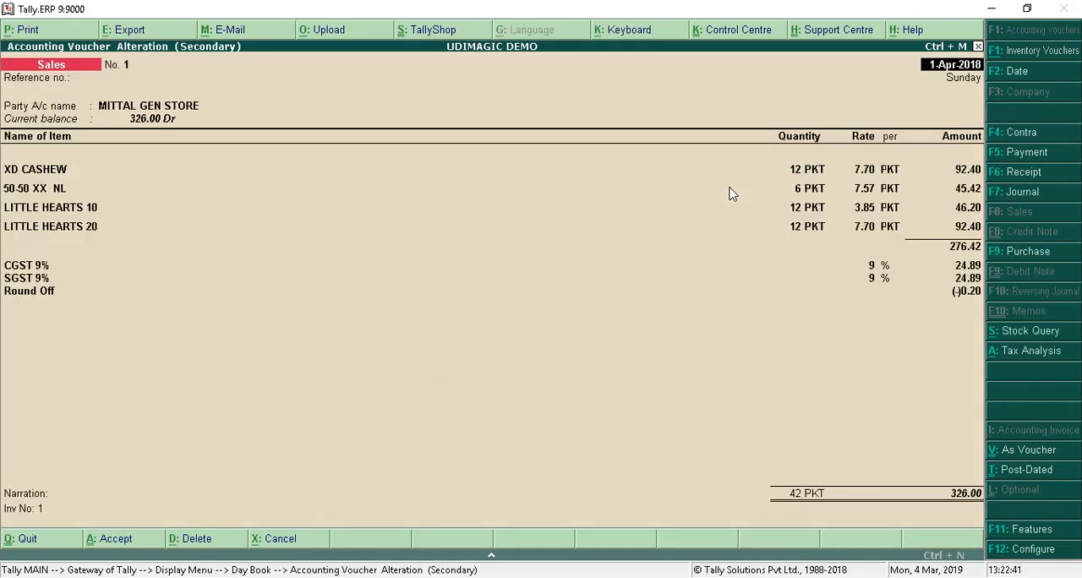
{"action": "key", "text": "Page_Down"}
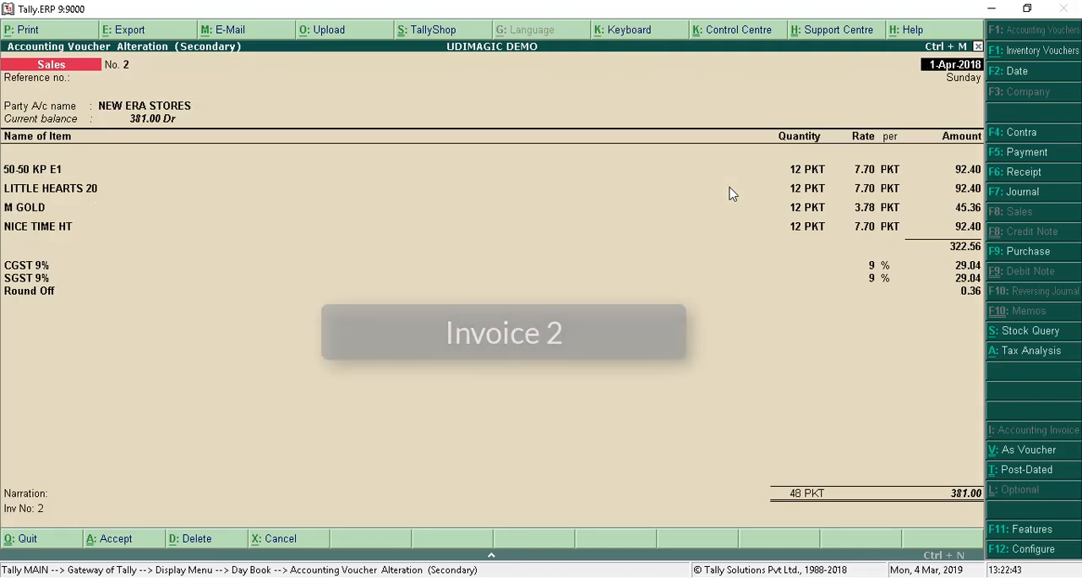
{"action": "key", "text": "Page_Down"}
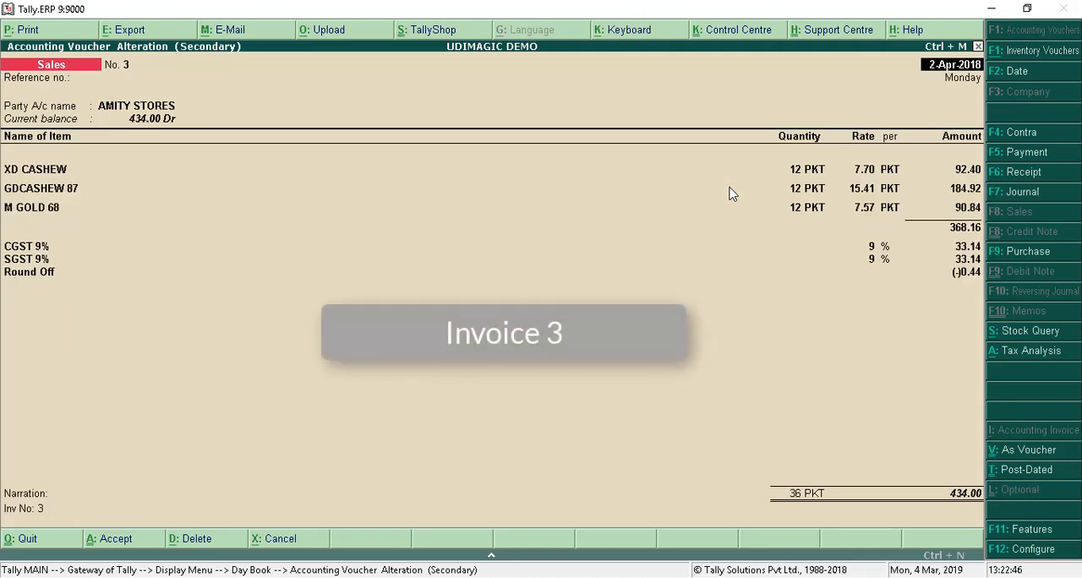